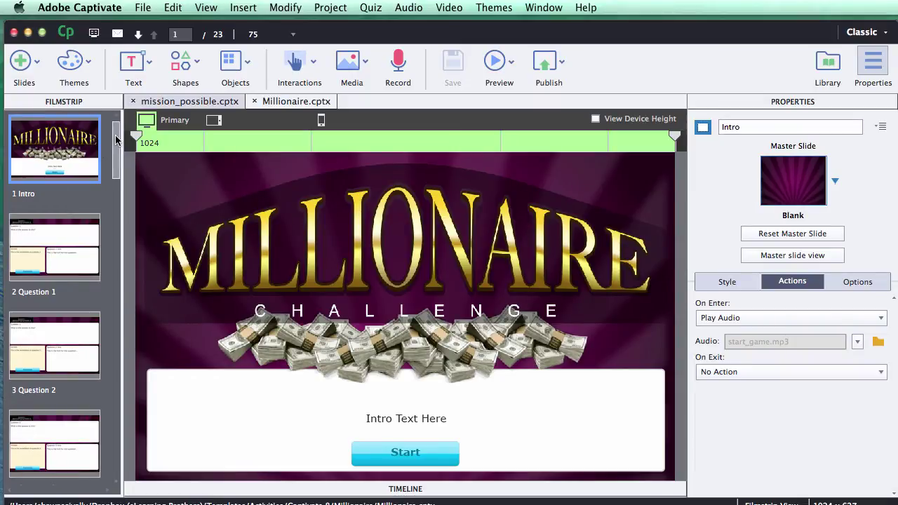
# Look through the Intro slide and the first three question slides of Millionaire.cptx
pyautogui.click(48, 240)
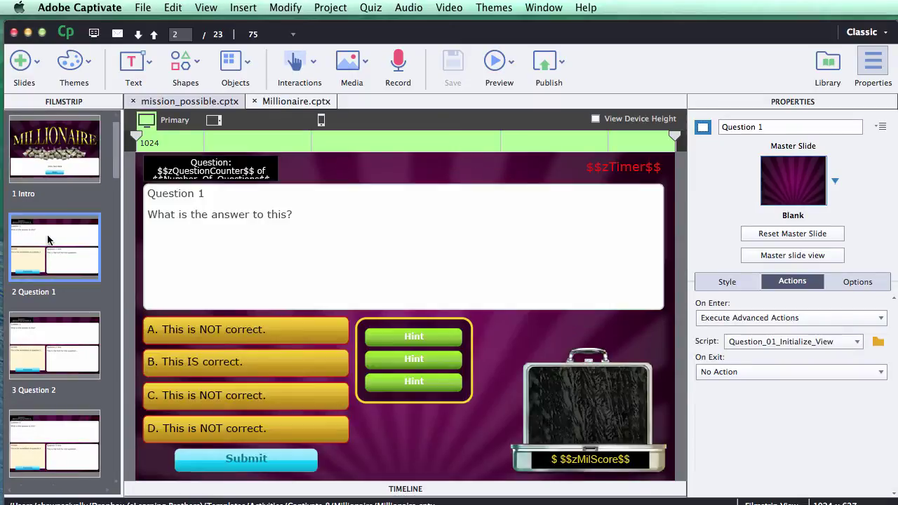
pyautogui.click(51, 145)
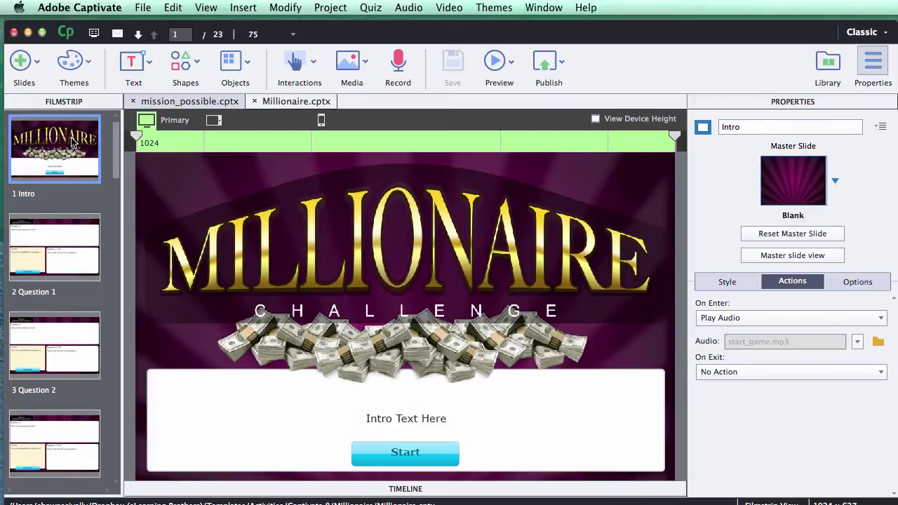
pyautogui.click(40, 257)
pyautogui.click(44, 331)
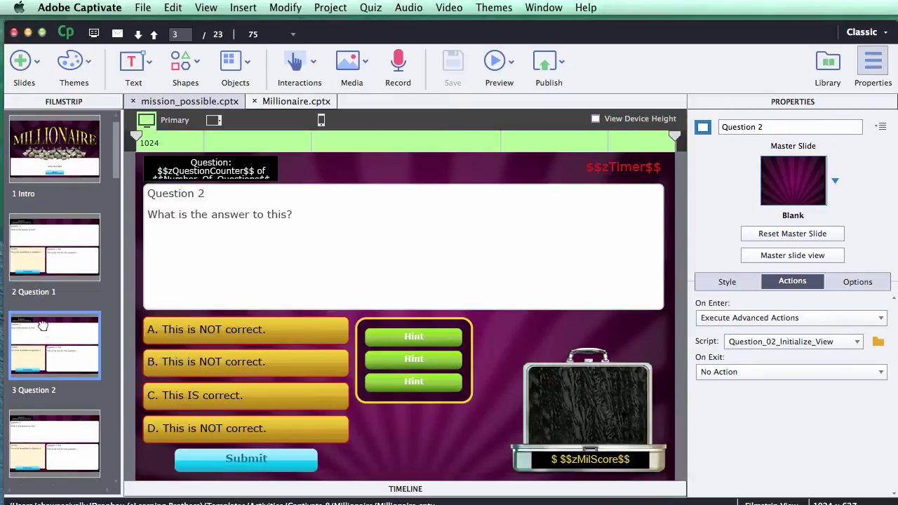
pyautogui.click(28, 445)
pyautogui.scroll(-3, 44, 420)
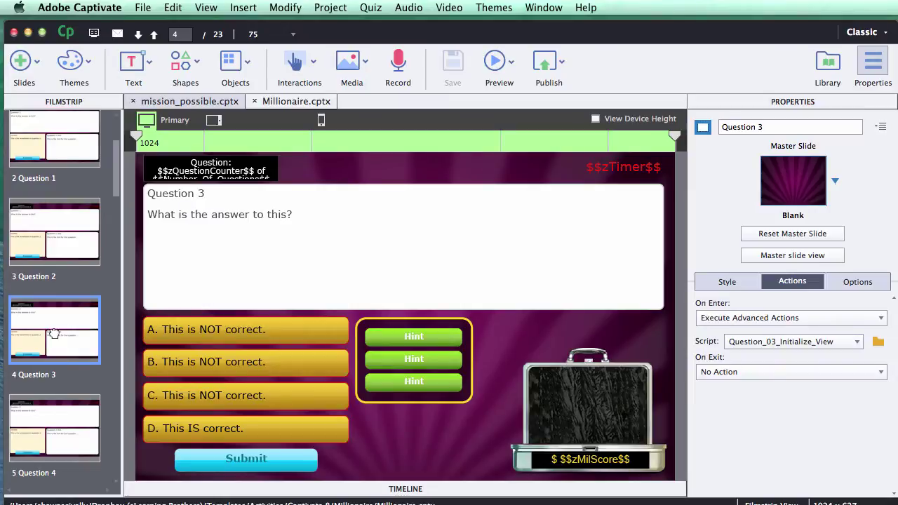
pyautogui.scroll(3, 117, 217)
# Copy all Millionaire.cptx slides, from Intro through You Lose
pyautogui.click(77, 142)
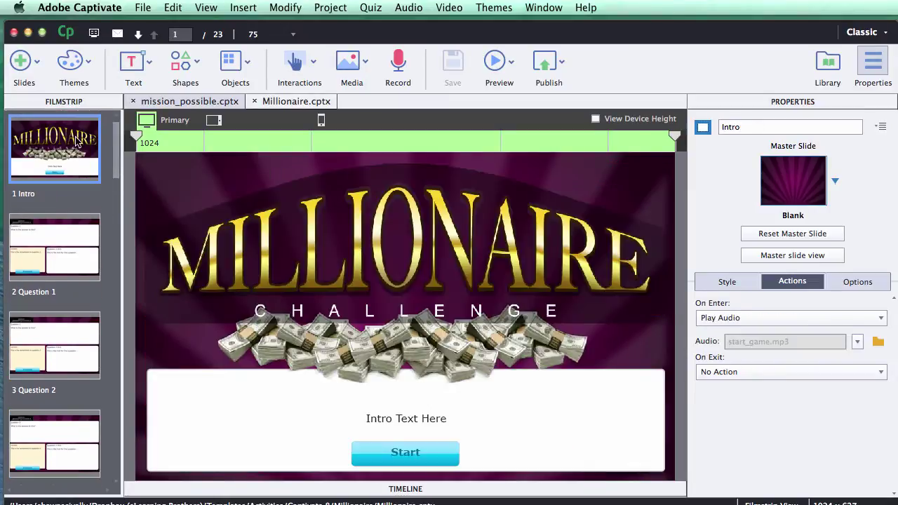
pyautogui.moveTo(116, 156); pyautogui.dragTo(118, 446)
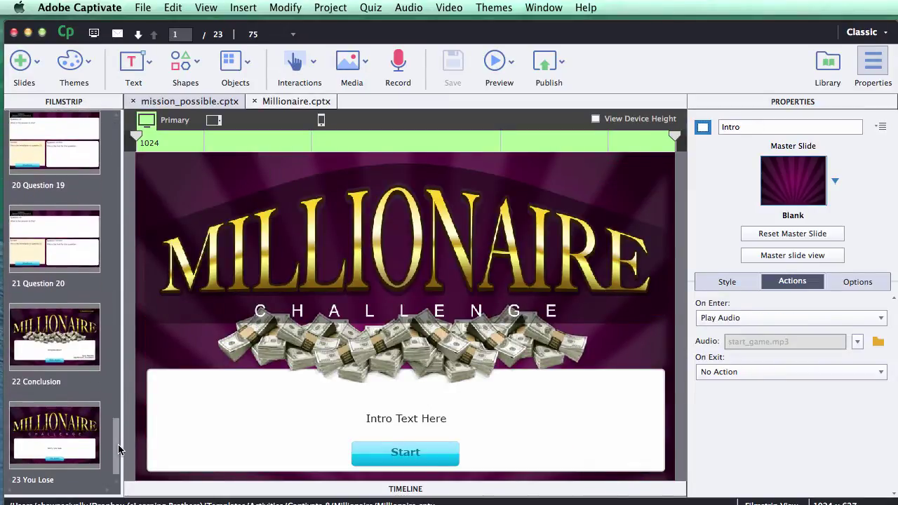
pyautogui.keyDown('shift'); pyautogui.click(35, 441); pyautogui.keyUp('shift')
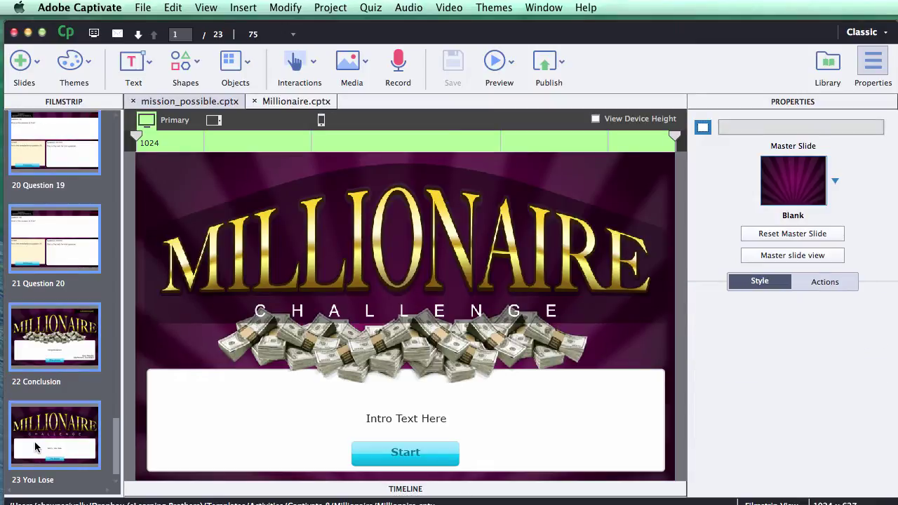
pyautogui.rightClick(54, 254)
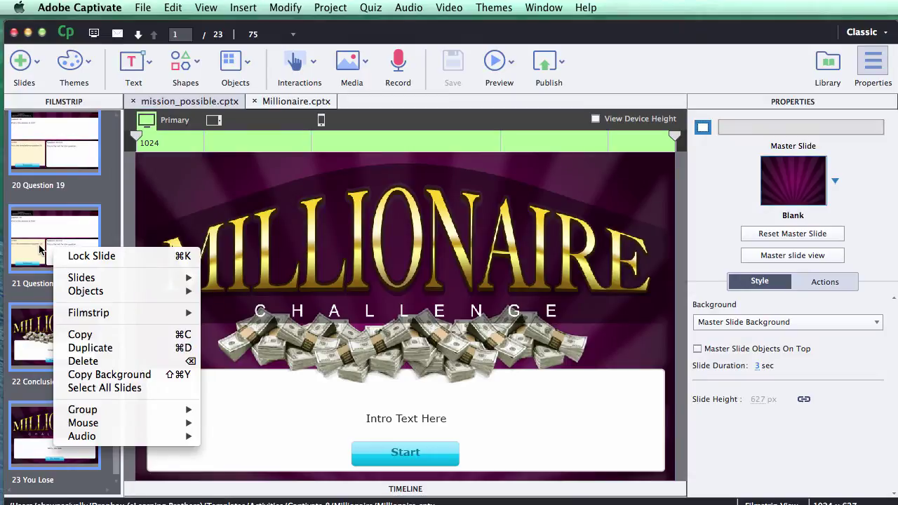
pyautogui.click(80, 336)
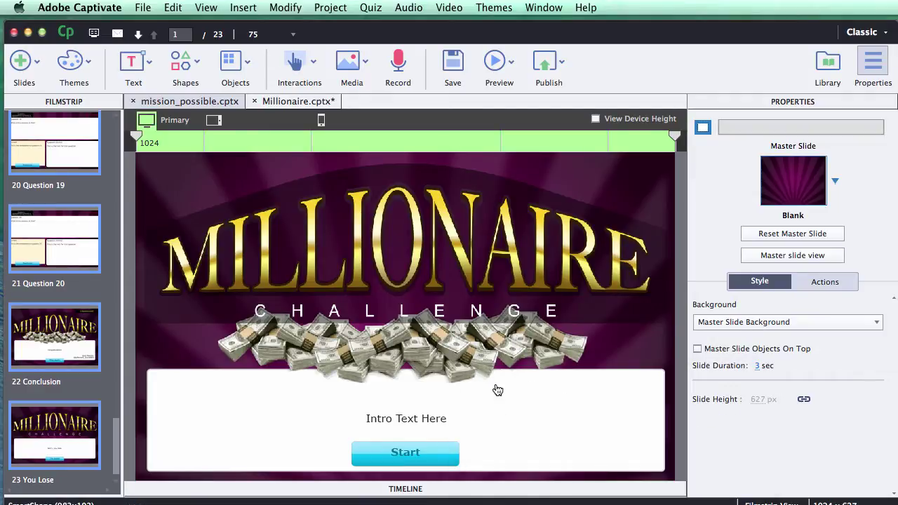
# Paste the copied slides into mission_possible.cptx after the Course Objectives slide
pyautogui.click(167, 101)
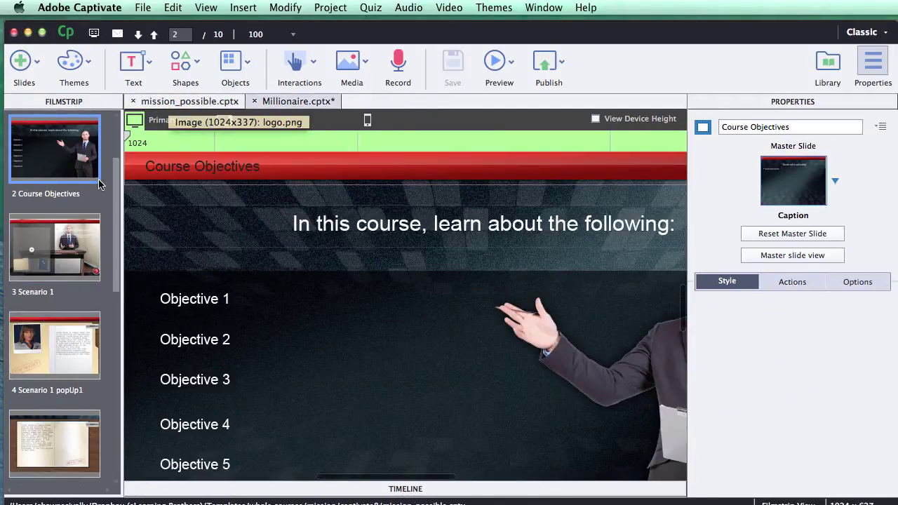
pyautogui.rightClick(57, 167)
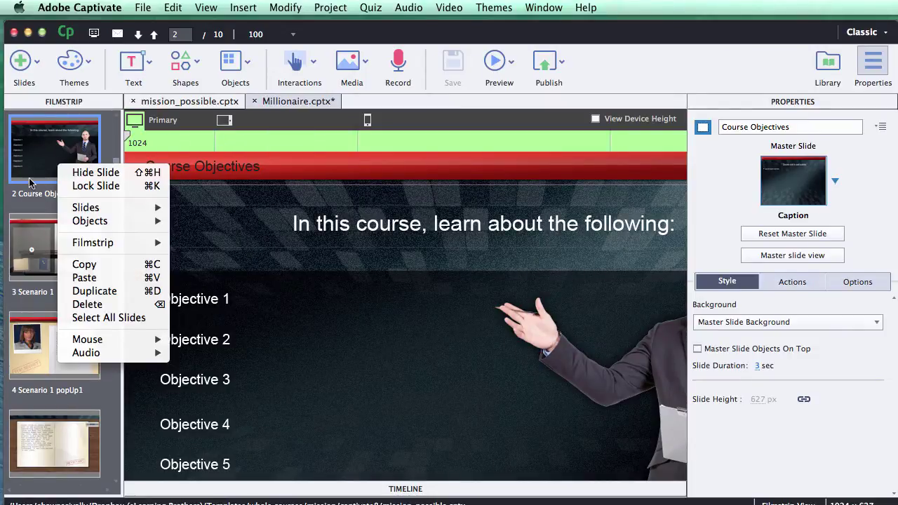
pyautogui.click(77, 278)
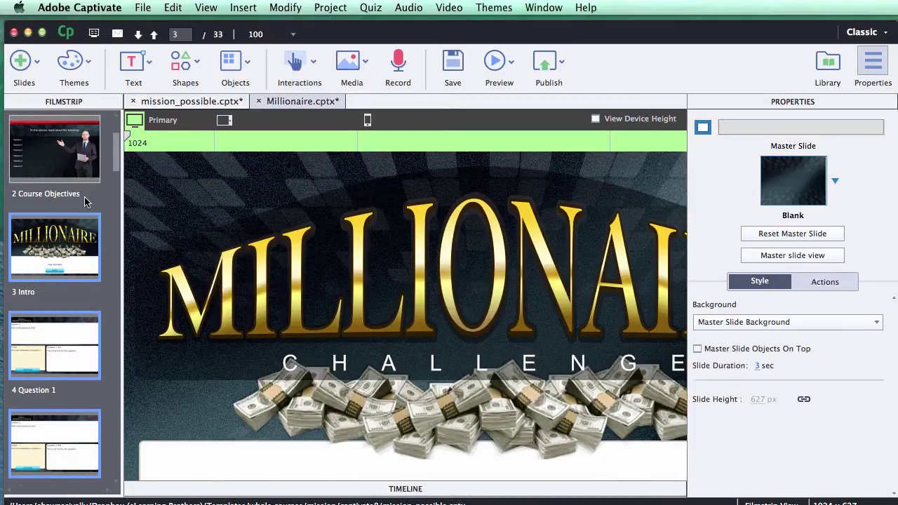
pyautogui.click(493, 10)
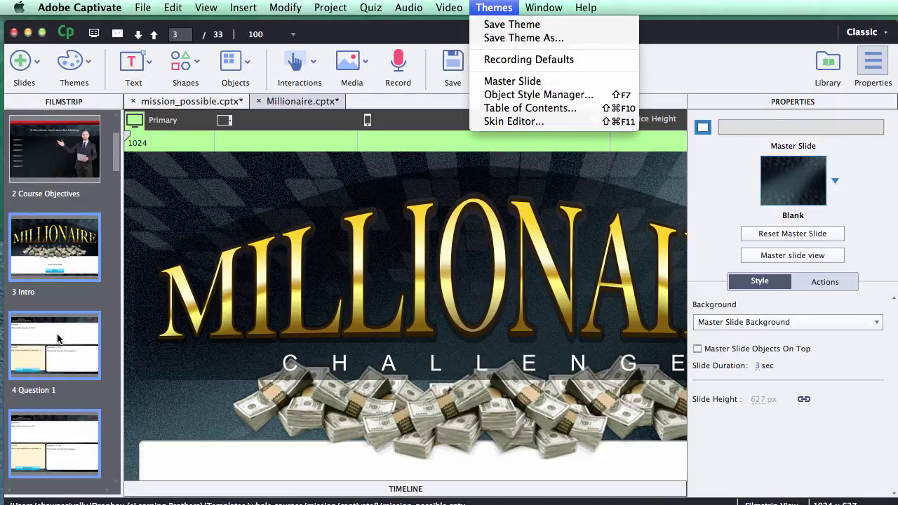
pyautogui.click(46, 266)
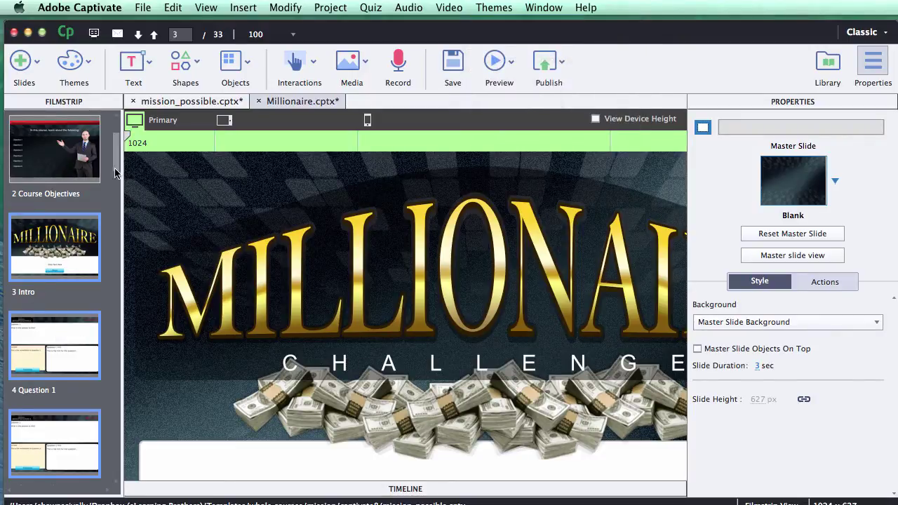
pyautogui.scroll(-4, 116, 173)
pyautogui.moveTo(116, 172); pyautogui.dragTo(119, 144)
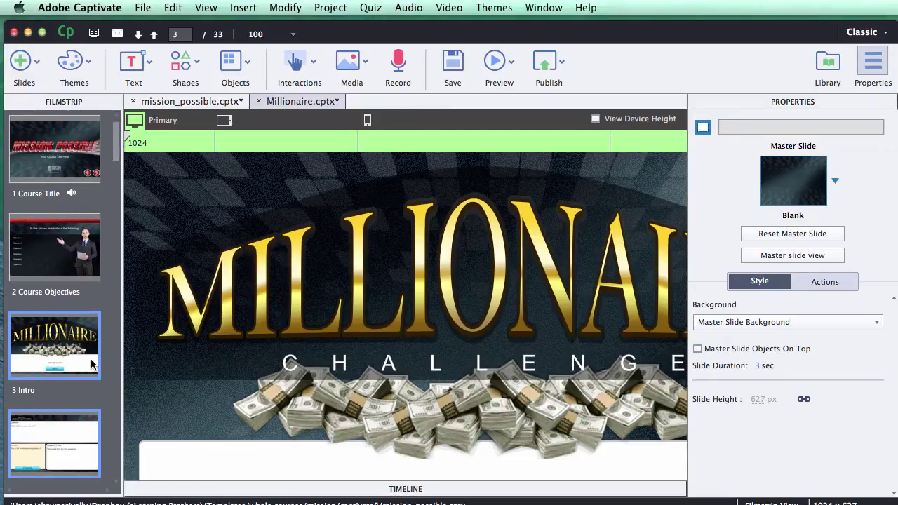
# Show the Course Objectives slide and set the magnification to Best Fit
pyautogui.click(64, 274)
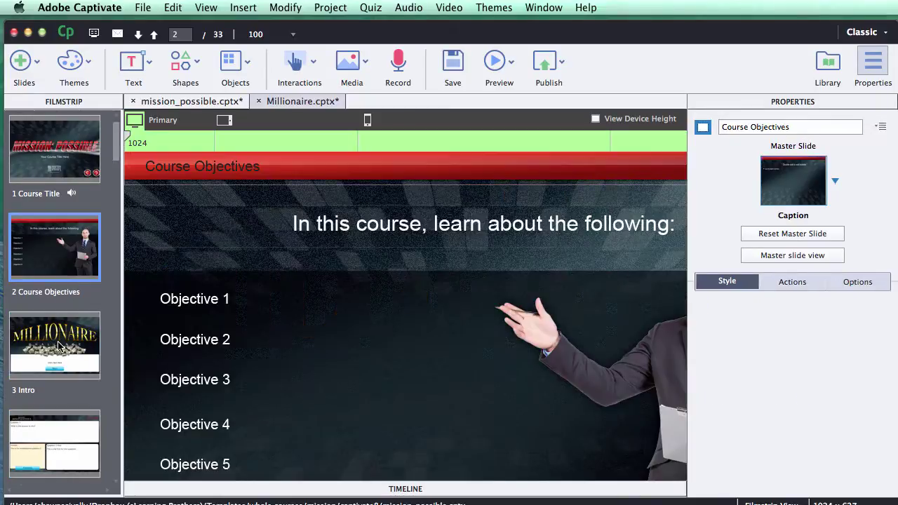
pyautogui.click(205, 8)
pyautogui.moveTo(204, 51)
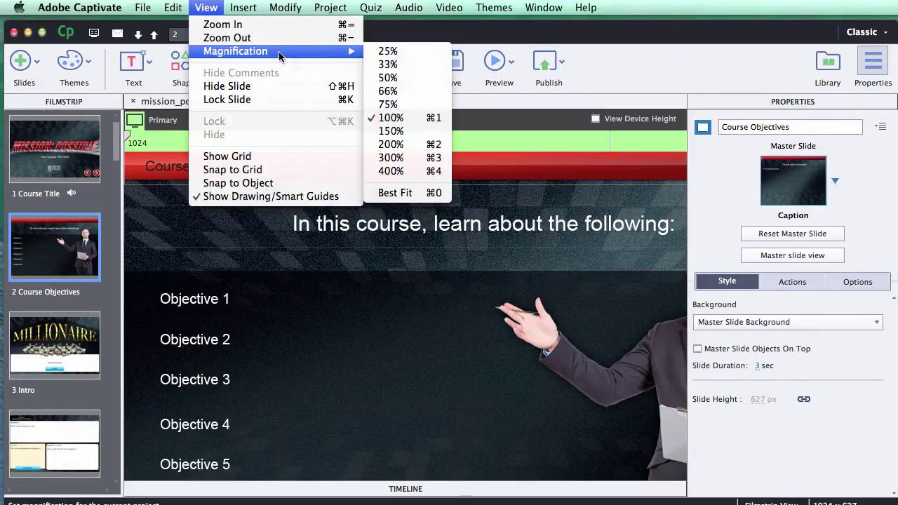
pyautogui.click(394, 196)
# Compare the pasted Intro and Question 1 slides with the course's original slides to see how the theme applies
pyautogui.click(68, 360)
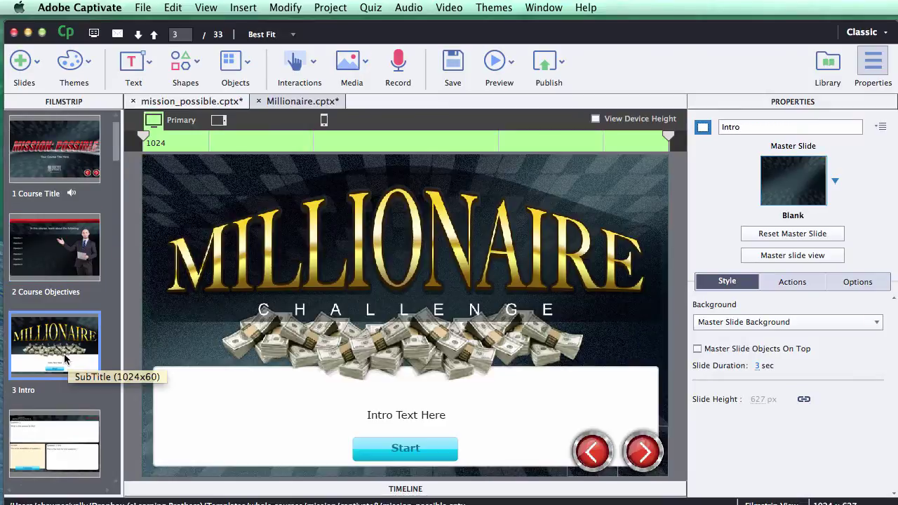
pyautogui.click(64, 442)
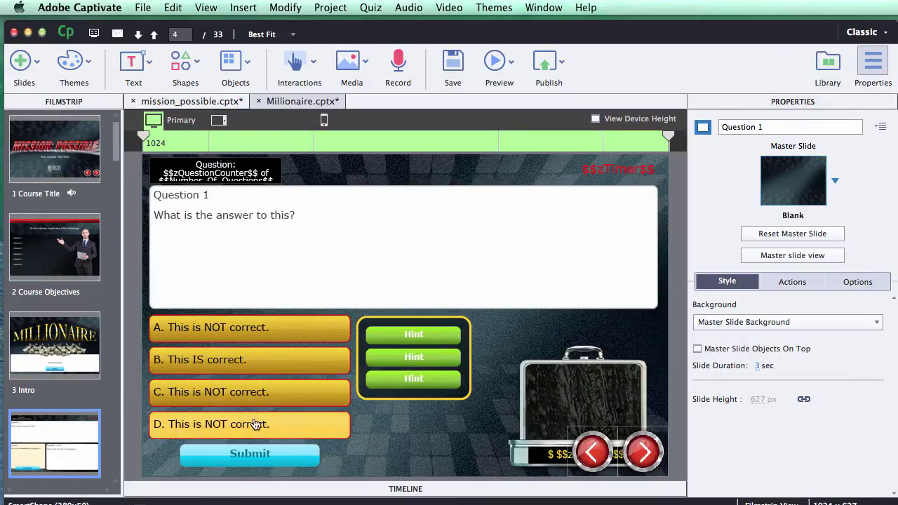
pyautogui.click(67, 147)
pyautogui.click(48, 219)
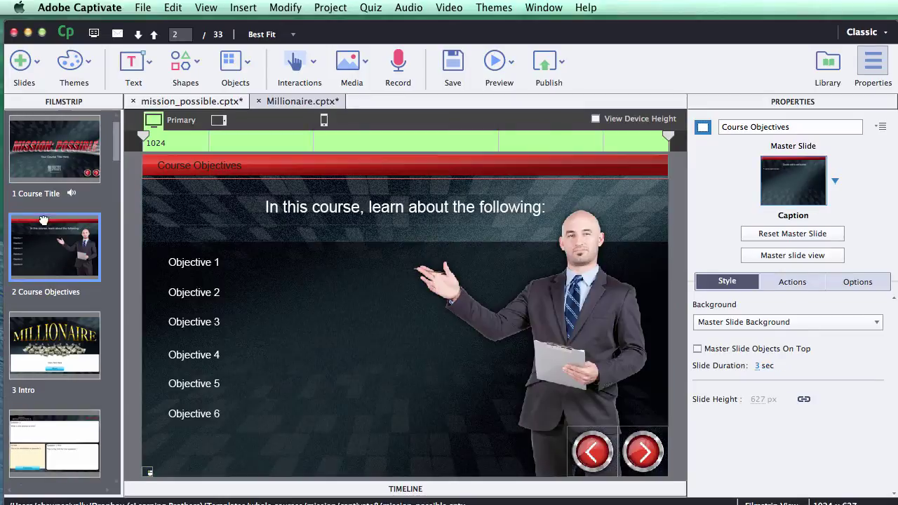
pyautogui.click(50, 353)
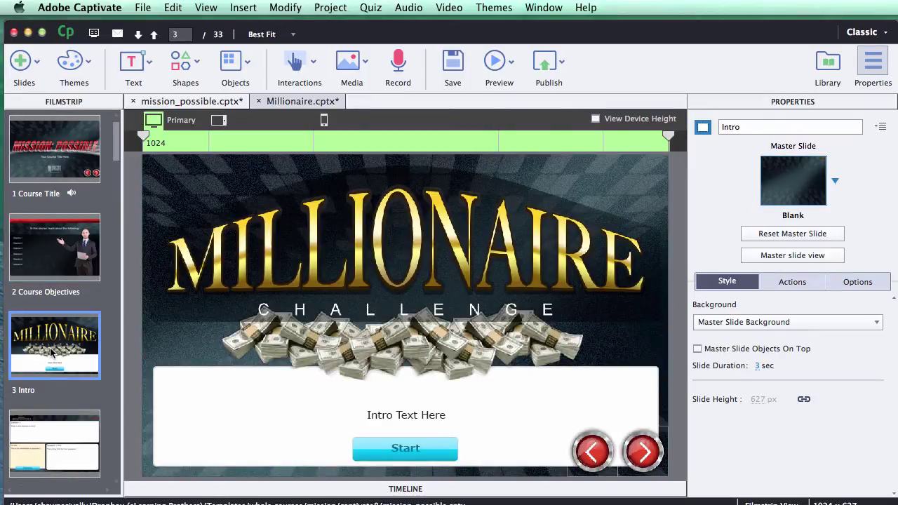
pyautogui.click(76, 425)
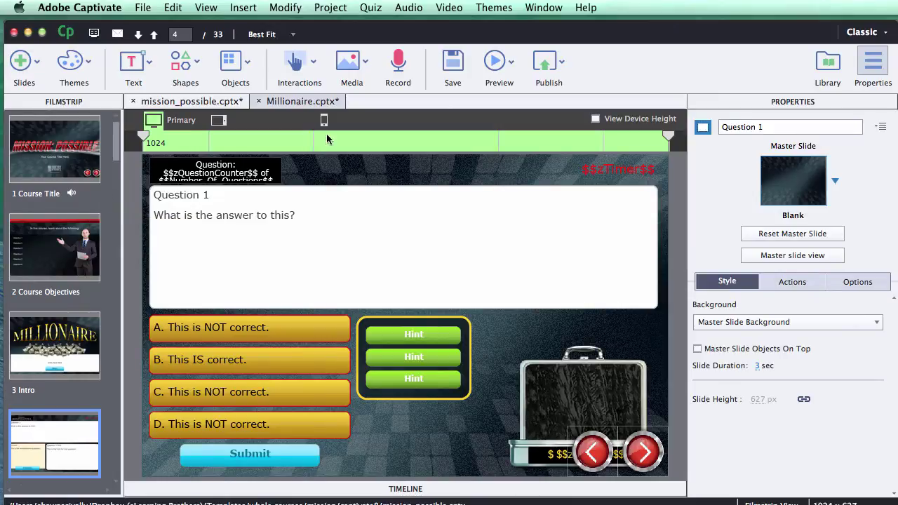
# Inspect the background settings of the White main master slide in Millionaire.cptx, and return to the filmstrip view
pyautogui.click(303, 101)
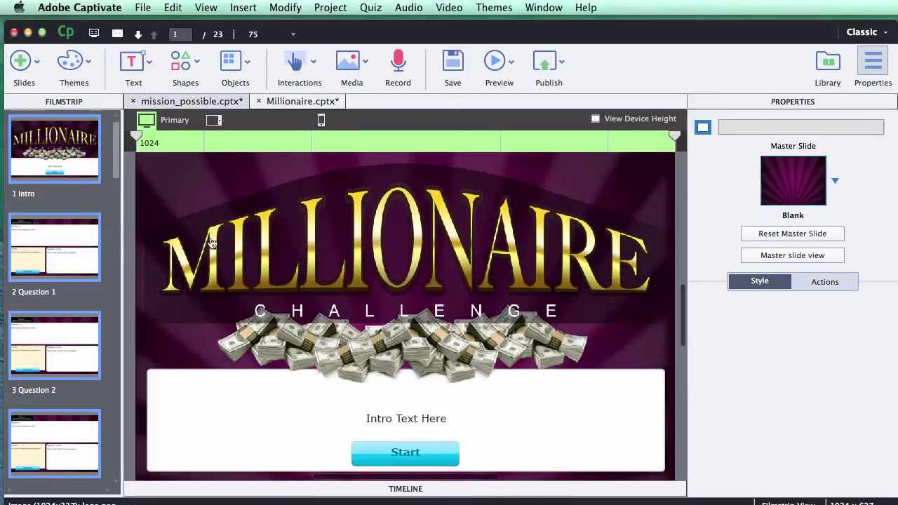
pyautogui.click(784, 260)
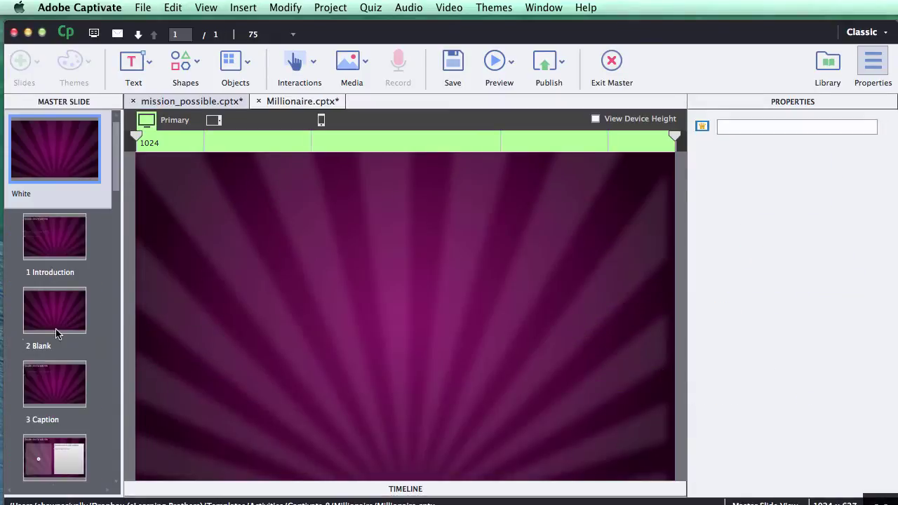
pyautogui.click(53, 170)
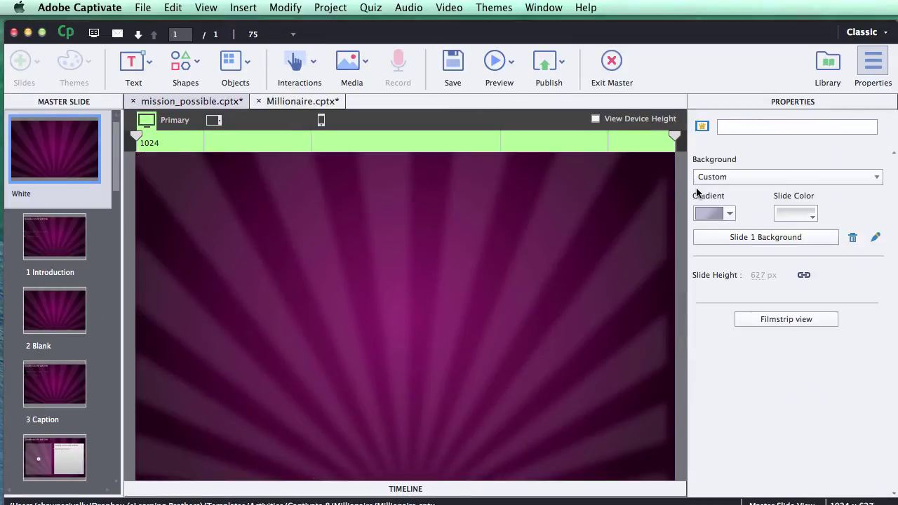
pyautogui.click(765, 321)
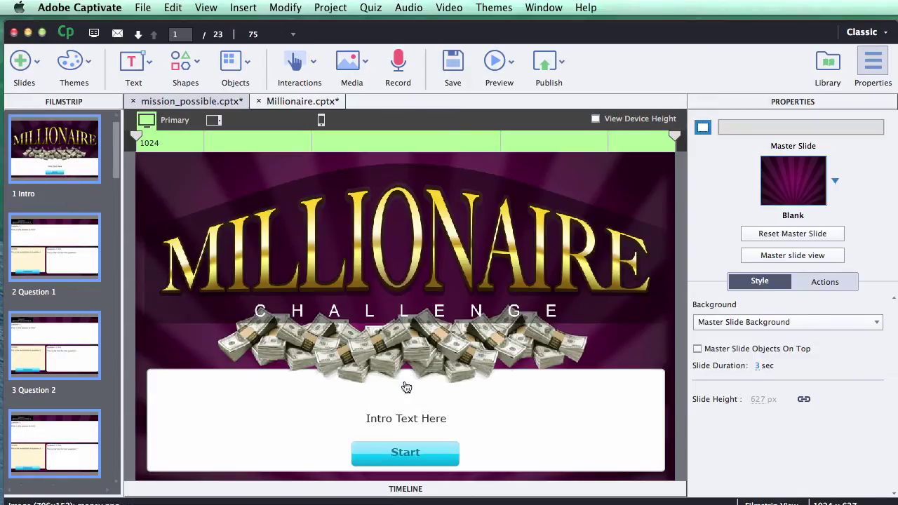
# Replace the "Intro Text Here" placeholder on the Intro slide with "djskafljdf ;asdjfklj asdfkja"
pyautogui.click(402, 421)
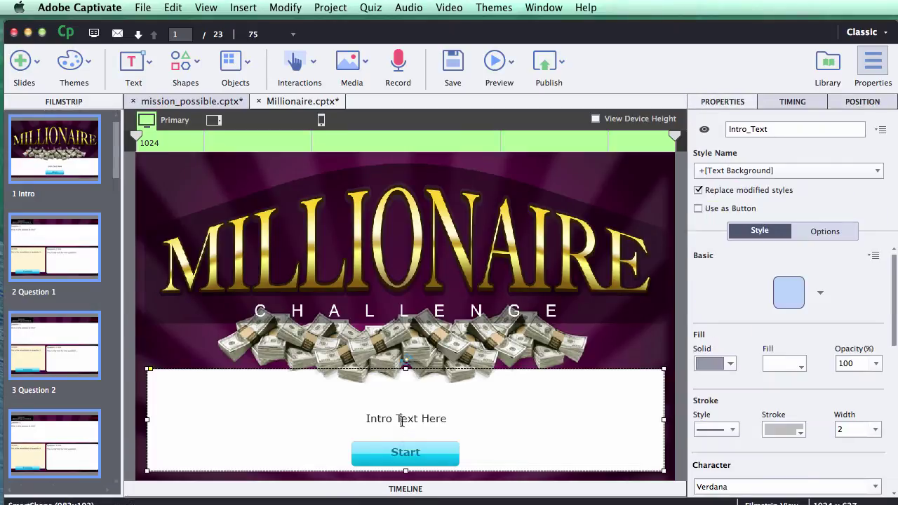
pyautogui.moveTo(446, 419); pyautogui.dragTo(365, 419)
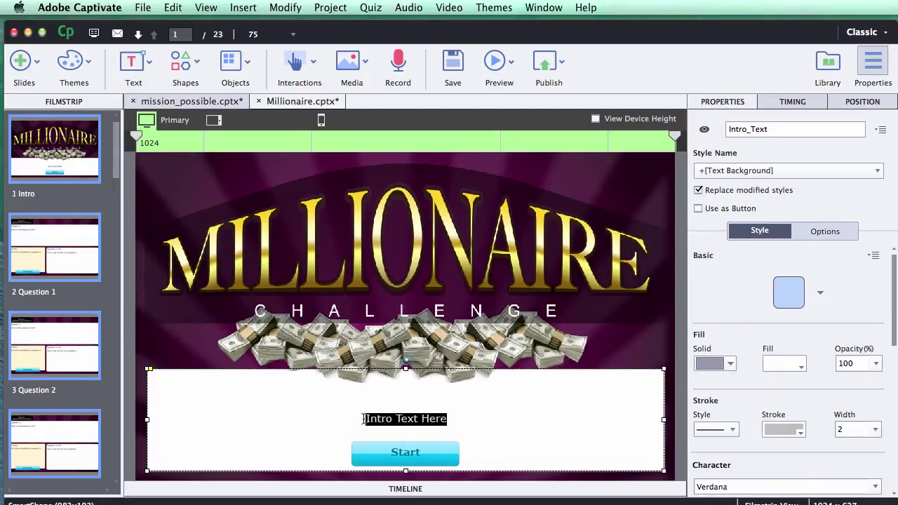
pyautogui.write('djskafljdf ;asdjfklj asdfkja')
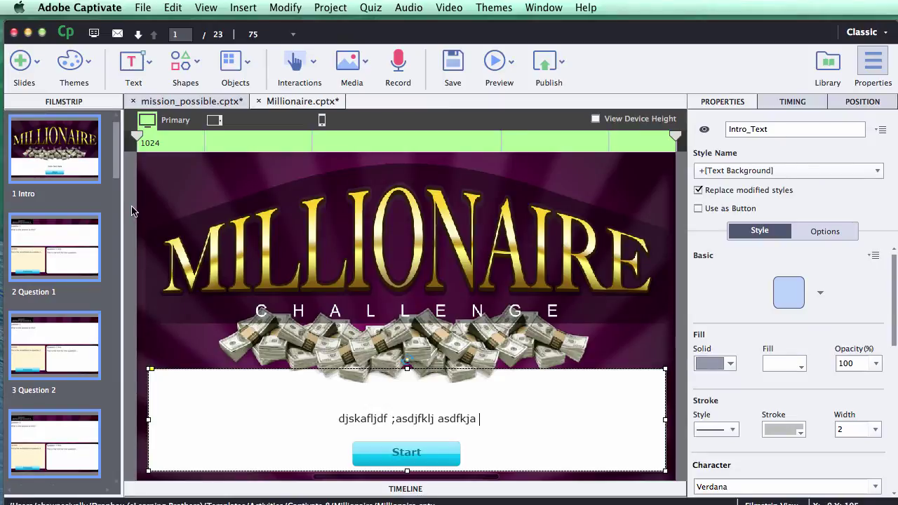
pyautogui.click(451, 437)
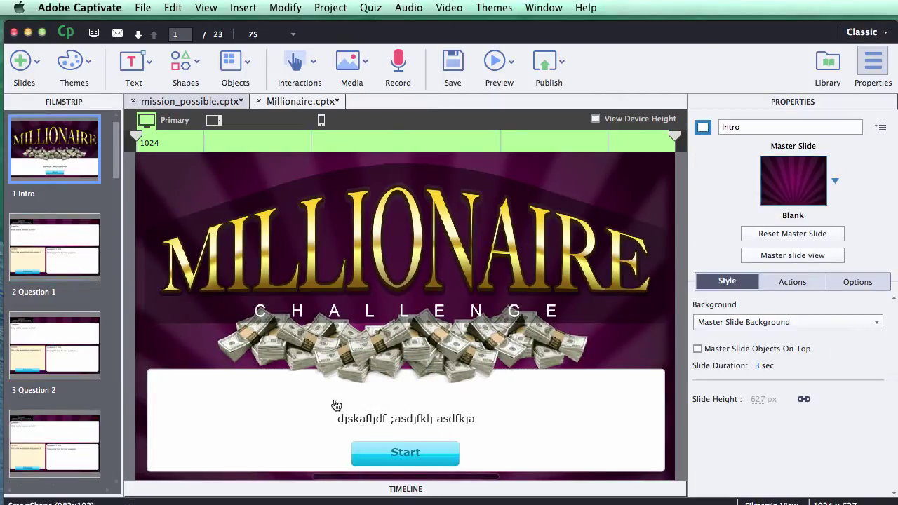
# Compare the Intro slide in the tablet, mobile and primary layouts, and open the Question 1 slide
pyautogui.click(214, 121)
pyautogui.click(322, 121)
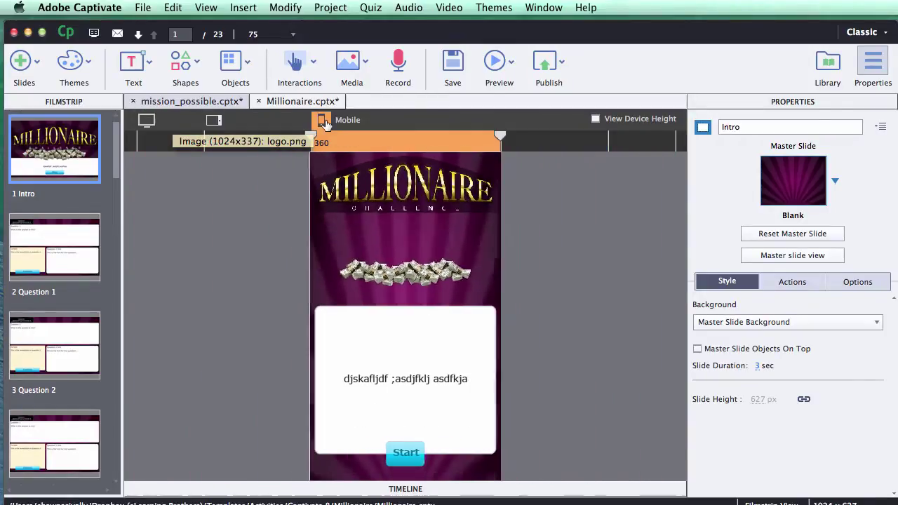
pyautogui.click(146, 123)
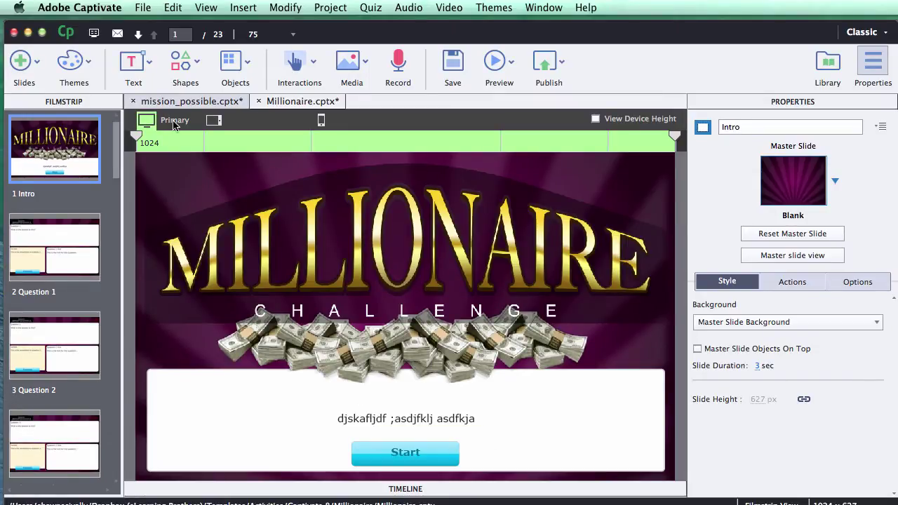
pyautogui.click(321, 121)
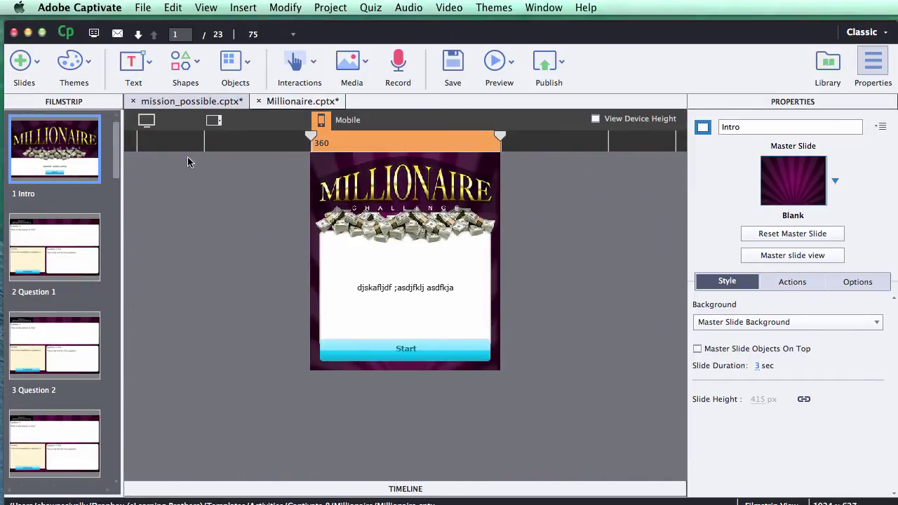
pyautogui.click(146, 120)
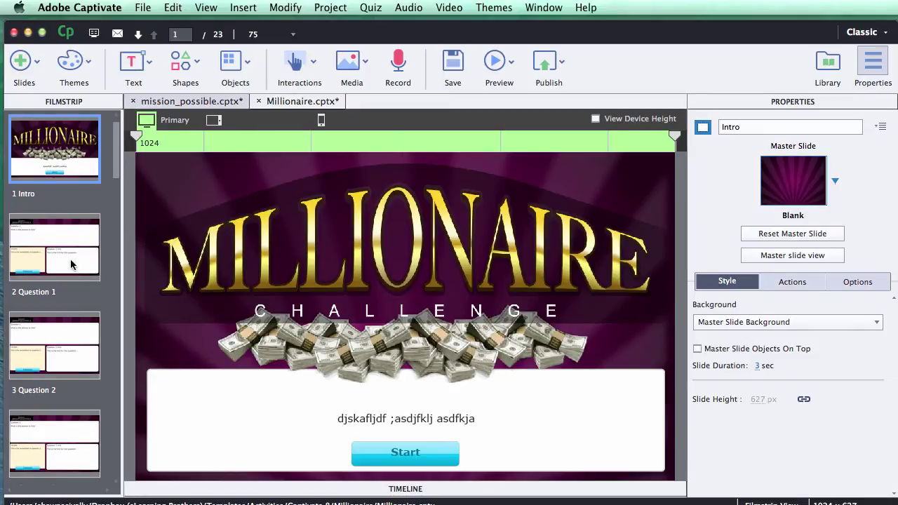
pyautogui.click(70, 224)
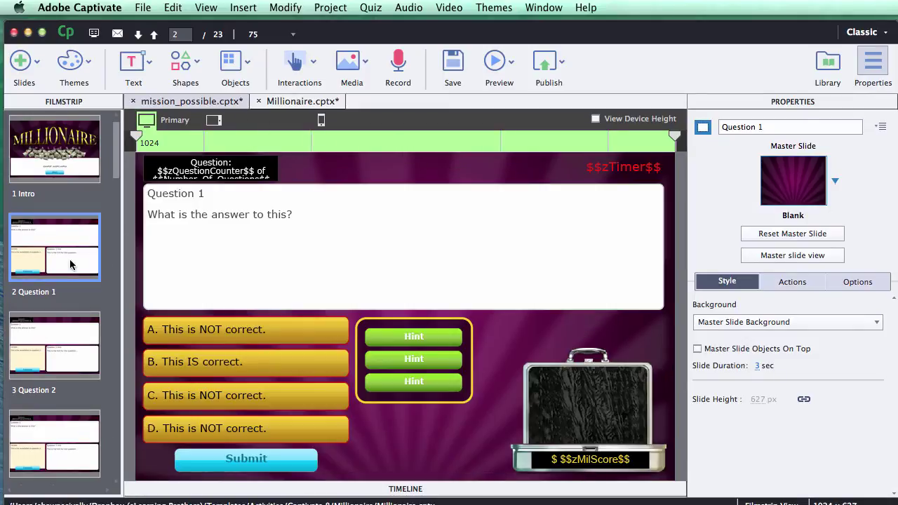
# Replace "What is the answer to this?" on the Question 1 slide with "ksdfj akldjf asdlk;fj sdaf;ka", and view the insertable media types
pyautogui.click(180, 195)
pyautogui.click(181, 195)
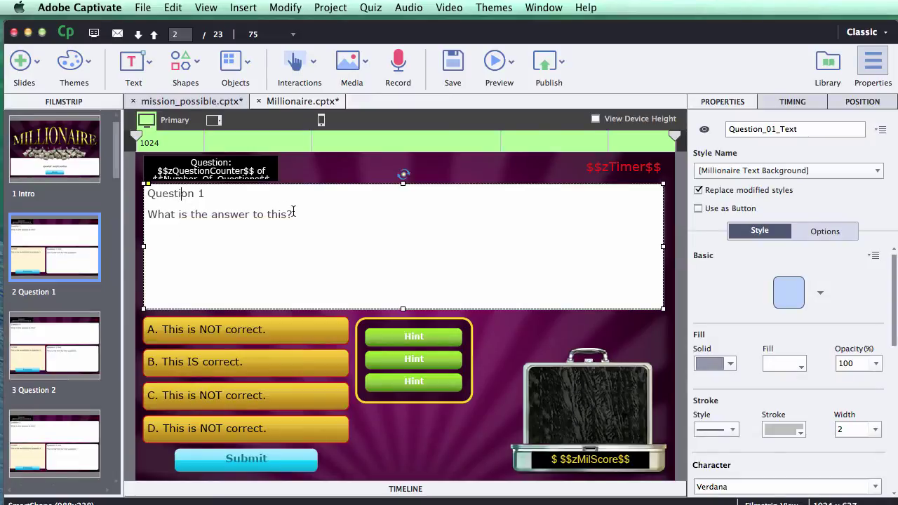
pyautogui.moveTo(306, 213); pyautogui.dragTo(142, 209)
pyautogui.press('BackSpace')
pyautogui.write('ksdfj akldjf asdlk;fj sdaf;ka')
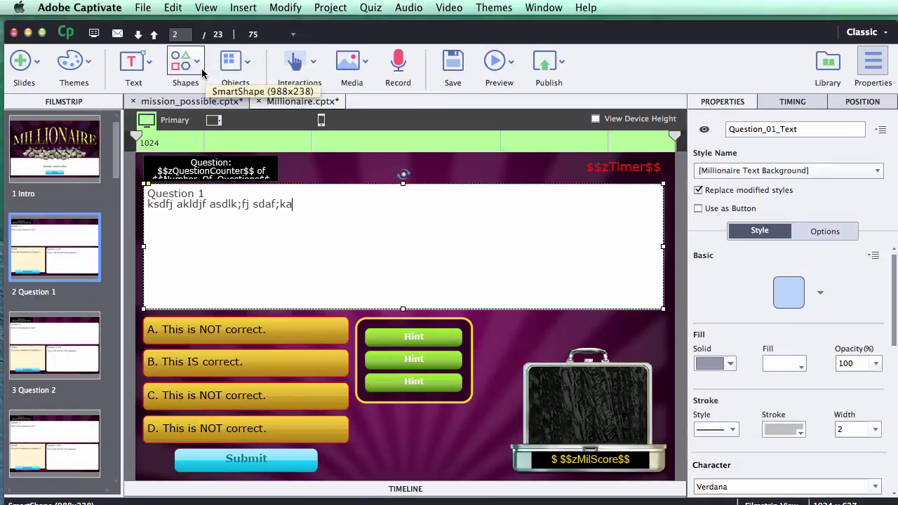
pyautogui.click(362, 67)
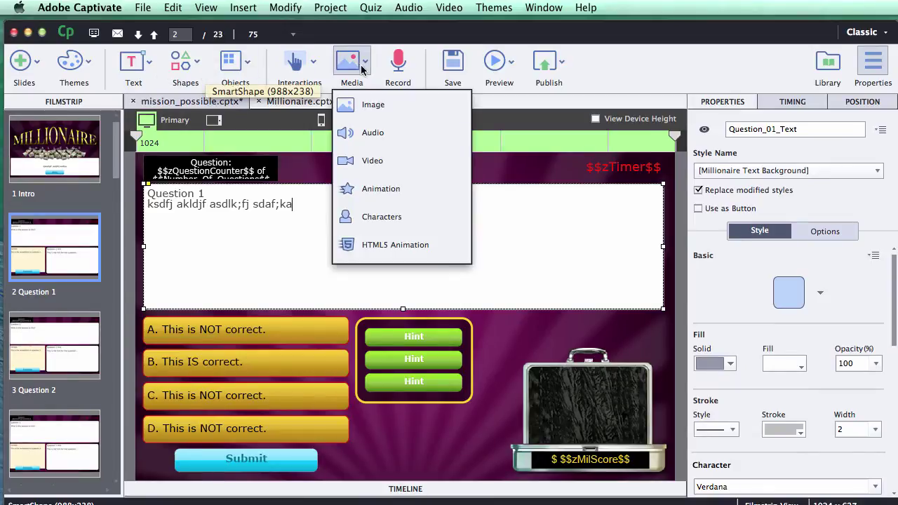
pyautogui.click(521, 223)
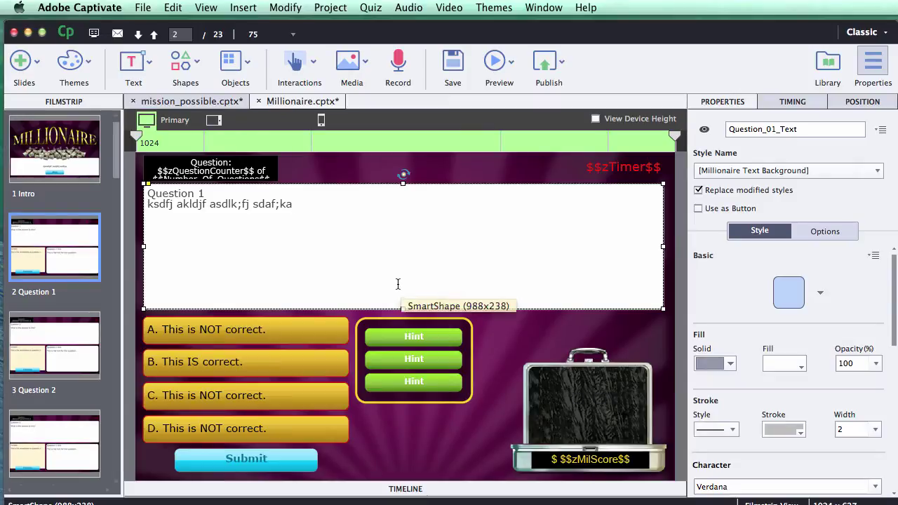
# Open the timeline with the Question 1 slide's answer A selected, and temporarily show the hidden hint caption
pyautogui.click(259, 333)
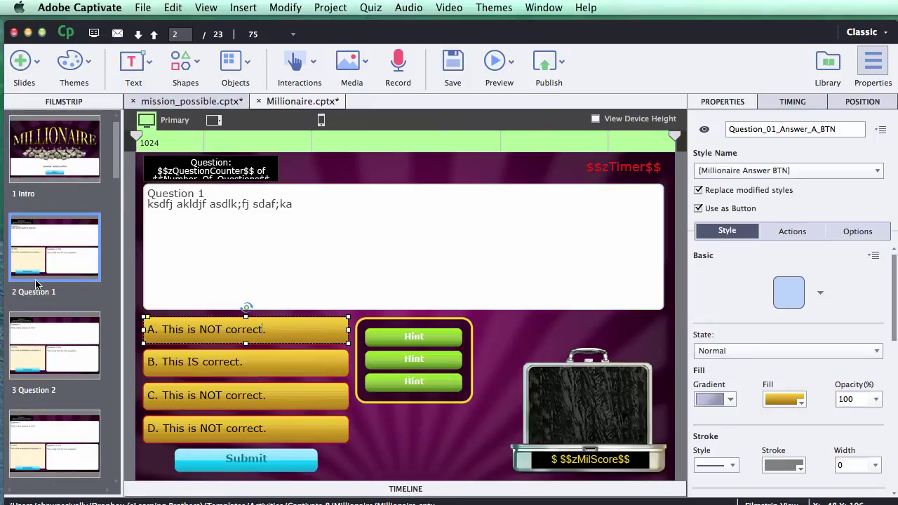
pyautogui.click(408, 491)
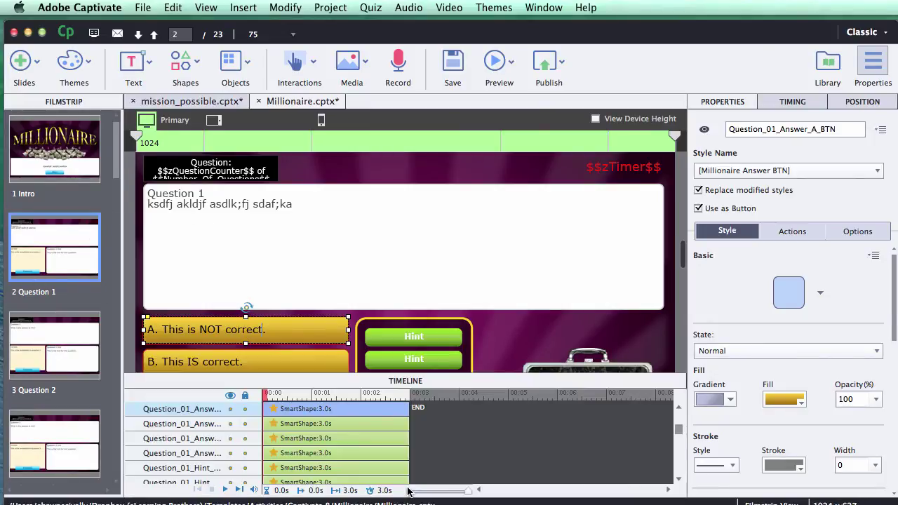
pyautogui.scroll(3, 455, 452)
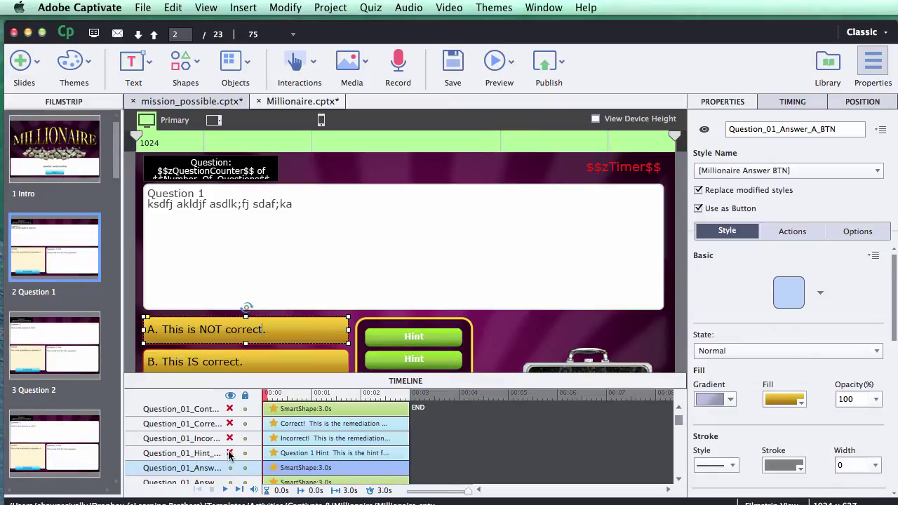
pyautogui.click(230, 454)
pyautogui.scroll(-2, 537, 297)
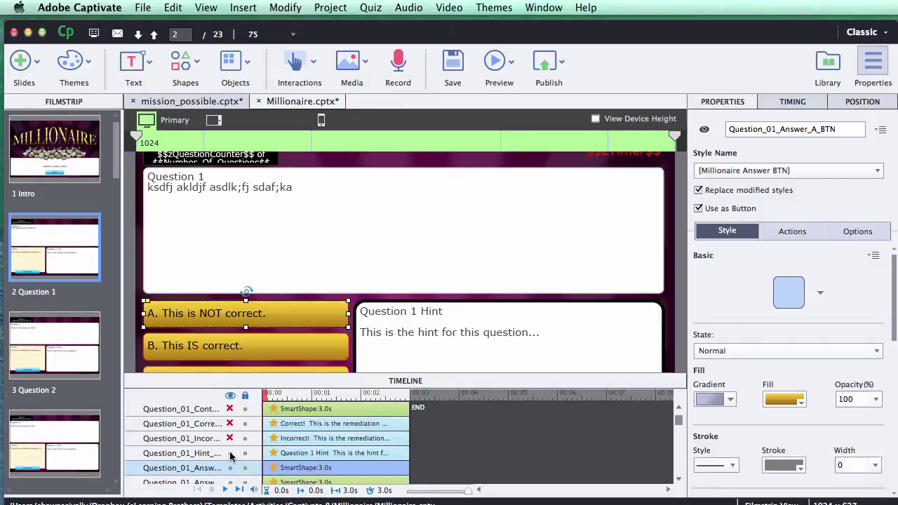
pyautogui.click(230, 453)
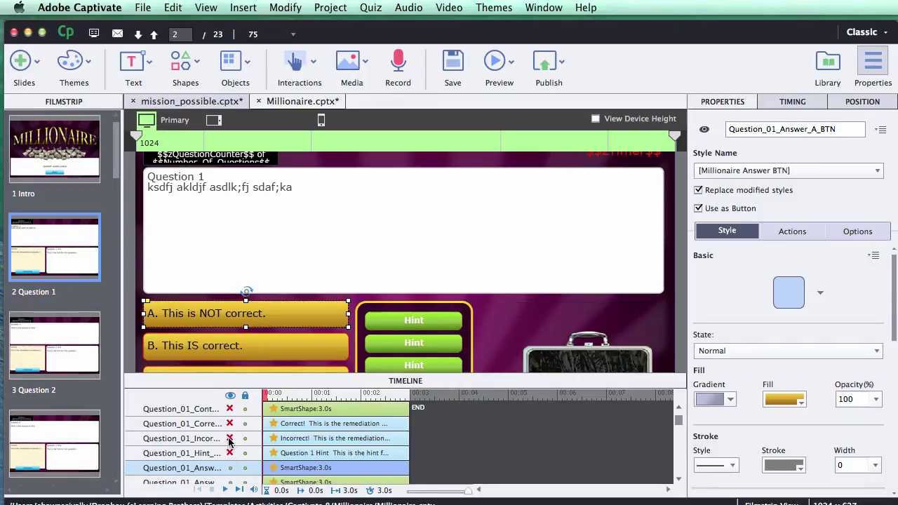
# Temporarily show the Question 1 slide's hidden incorrect feedback, correct feedback and Continue button one after another, hiding each again
pyautogui.click(229, 439)
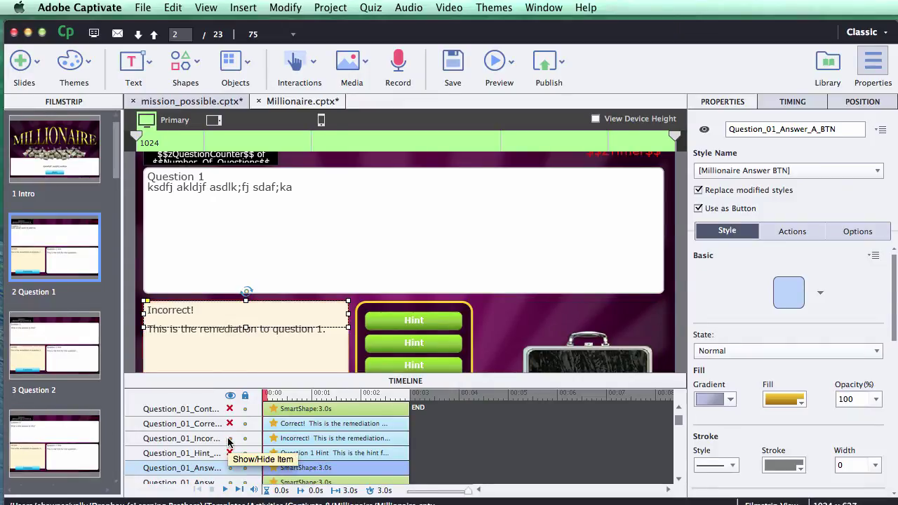
pyautogui.click(230, 438)
pyautogui.click(229, 424)
pyautogui.click(230, 423)
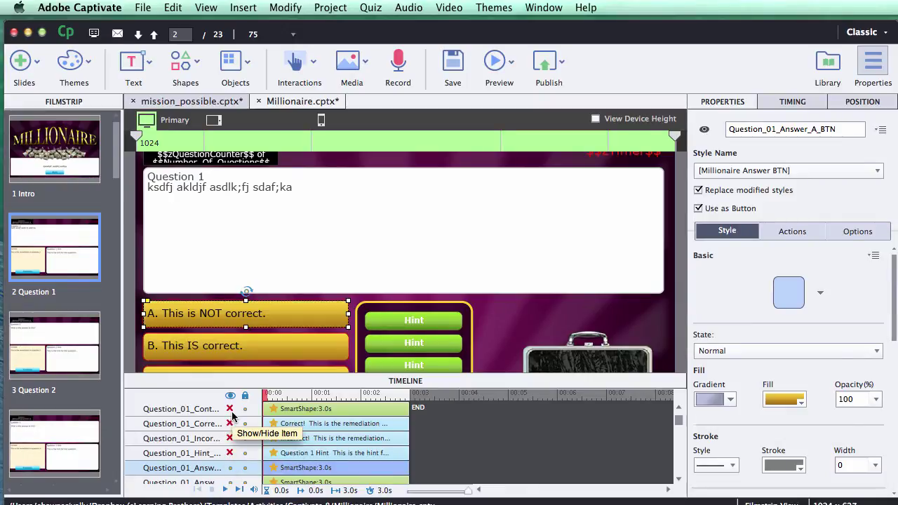
pyautogui.click(229, 408)
pyautogui.scroll(-5, 365, 341)
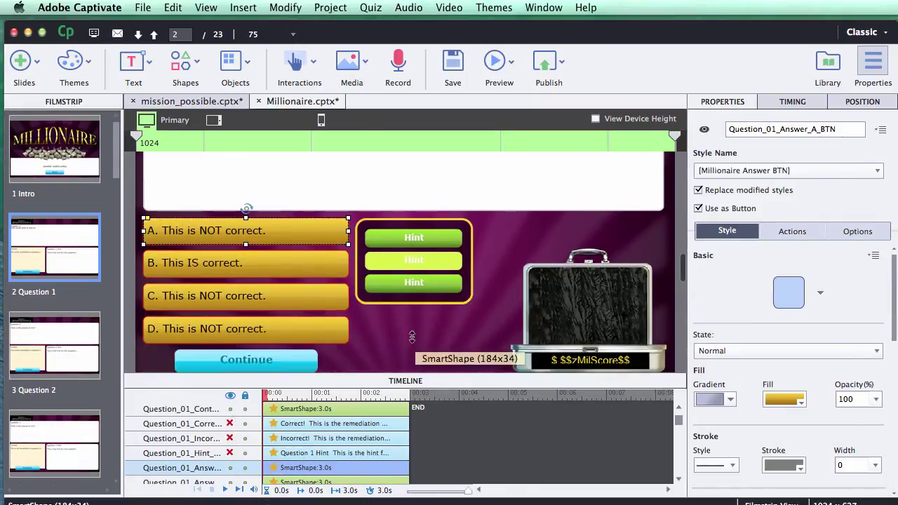
pyautogui.click(229, 409)
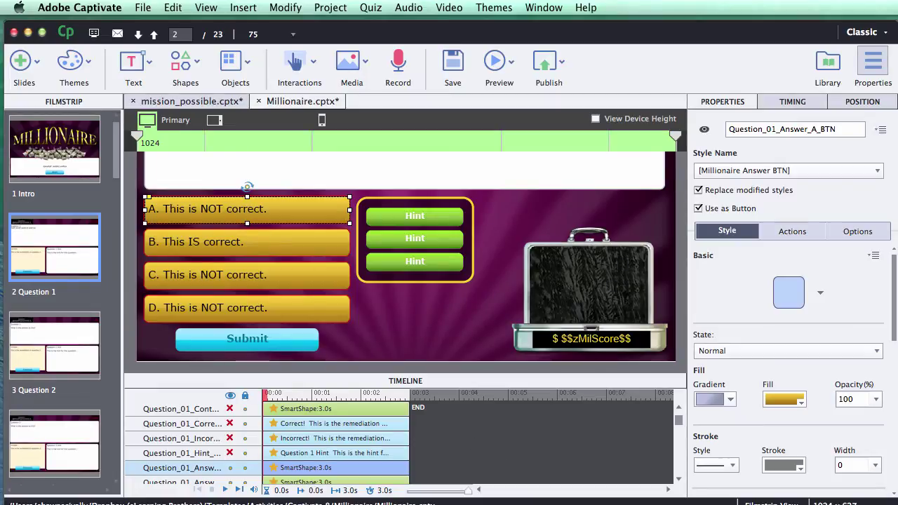
# Look over the Question 2, Conclusion and Question 20 slides
pyautogui.click(90, 334)
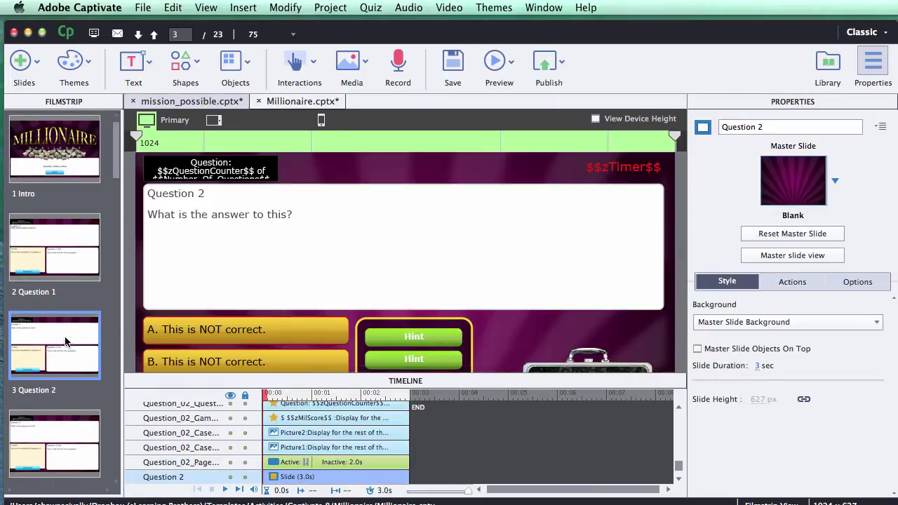
pyautogui.scroll(-20, 66, 342)
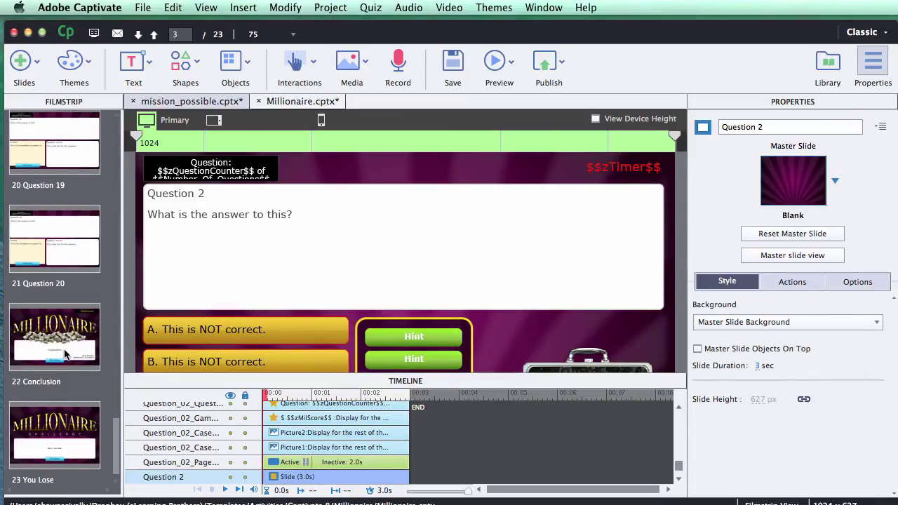
pyautogui.click(65, 355)
pyautogui.scroll(-3, 378, 302)
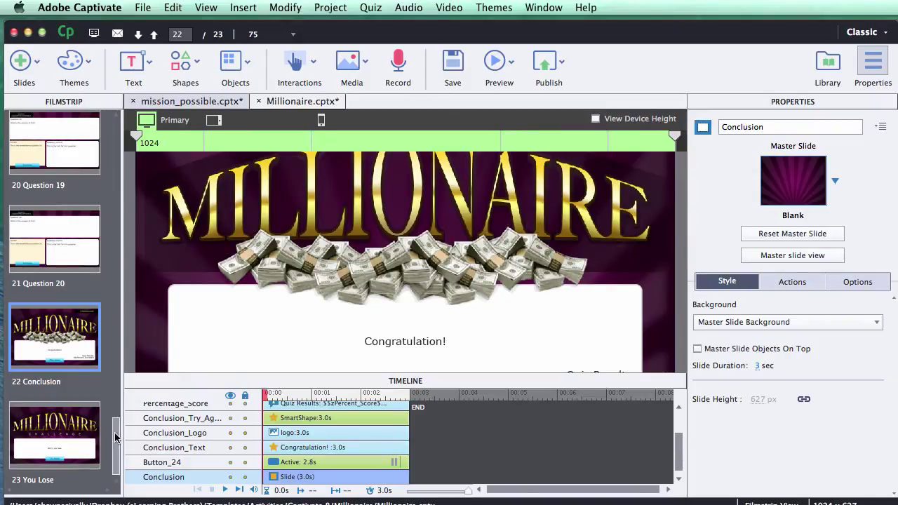
pyautogui.click(68, 242)
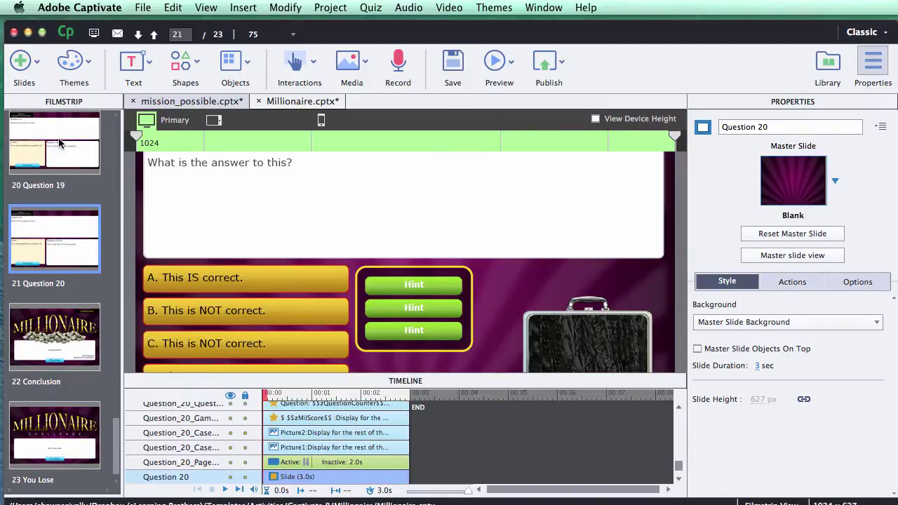
# Browse the question slides in the filmstrip and select the range from Question 16 to Question 20
pyautogui.moveTo(117, 446); pyautogui.dragTo(127, 135)
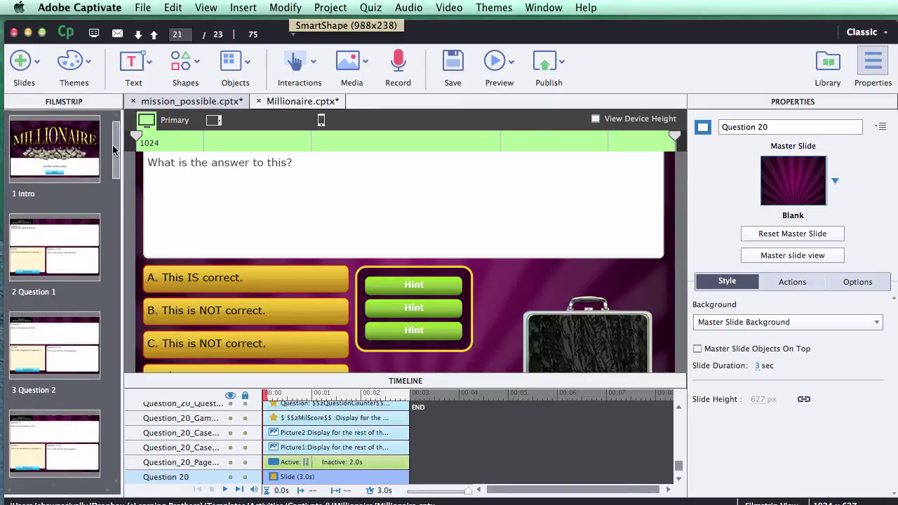
pyautogui.scroll(-10, 38, 362)
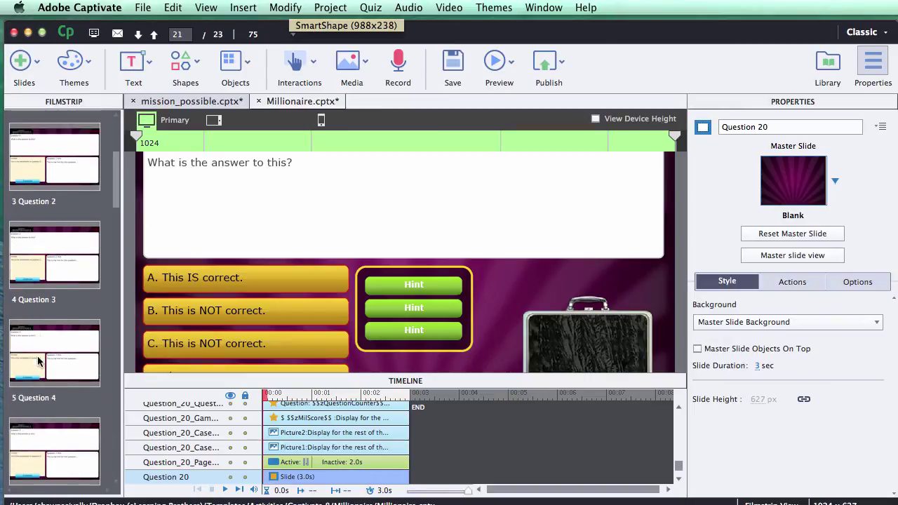
pyautogui.scroll(-15, 39, 361)
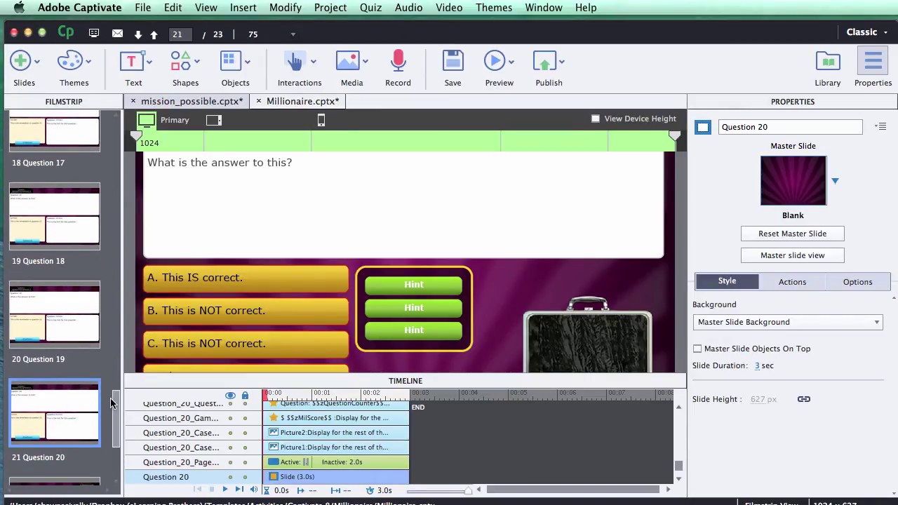
pyautogui.moveTo(116, 403); pyautogui.dragTo(119, 374)
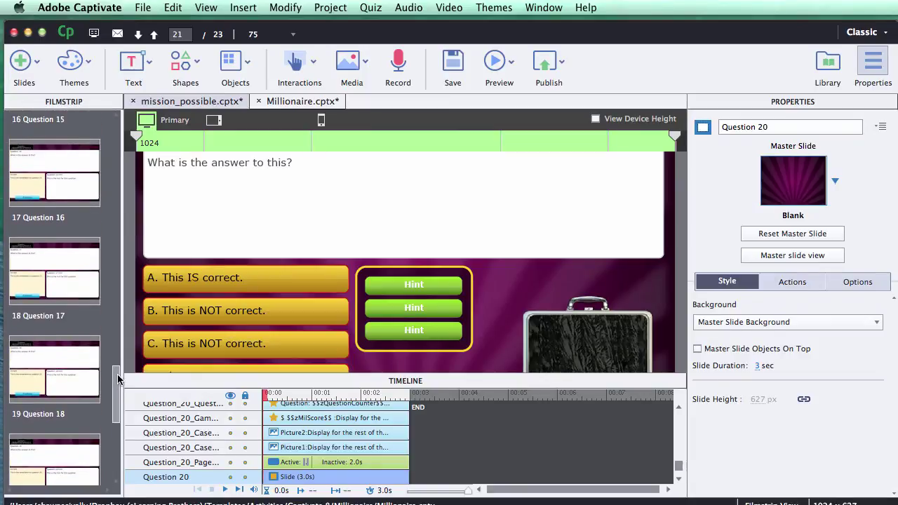
pyautogui.keyDown('shift'); pyautogui.click(76, 174); pyautogui.keyUp('shift')
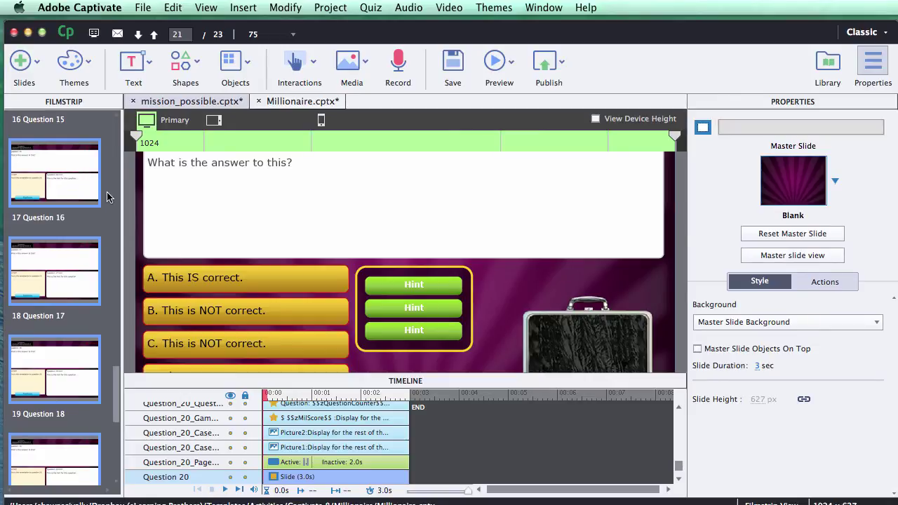
pyautogui.moveTo(117, 388); pyautogui.dragTo(117, 141)
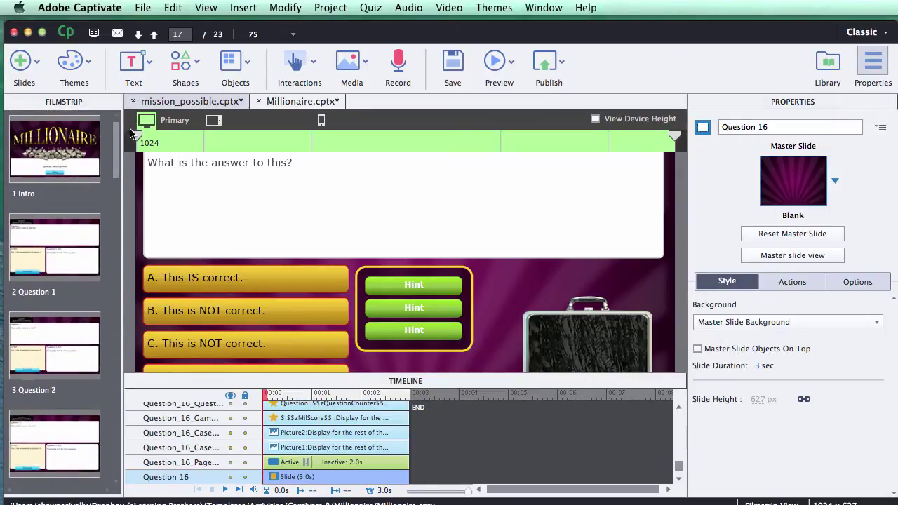
# Open the project's variables and select the user variable Number_Of_Questions
pyautogui.click(325, 8)
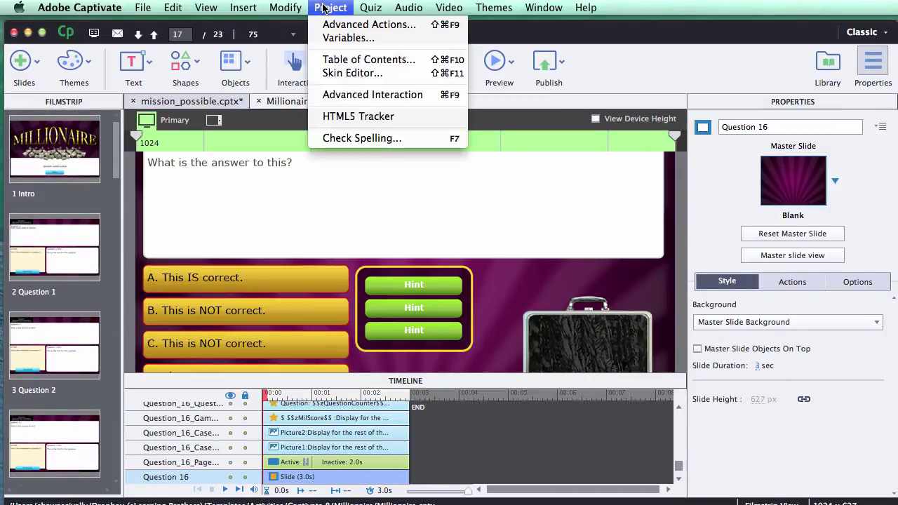
pyautogui.click(344, 38)
pyautogui.moveTo(808, 329); pyautogui.dragTo(319, 101)
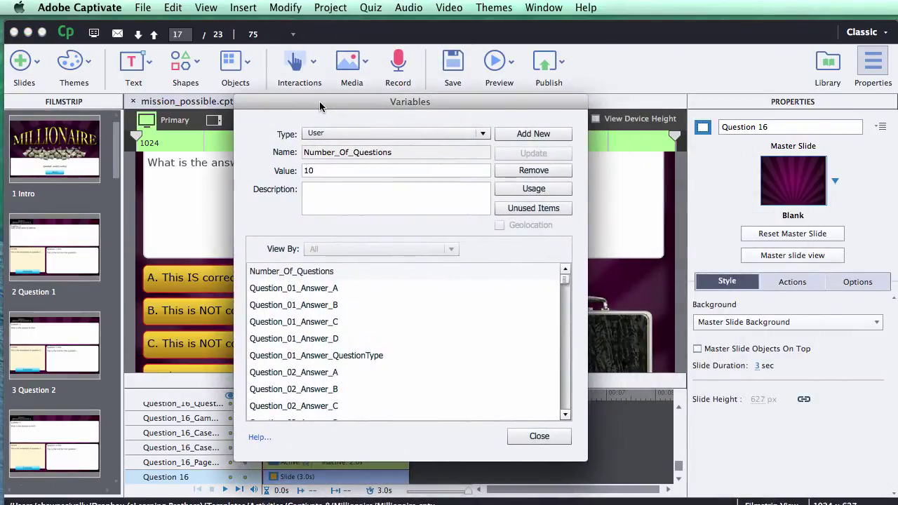
pyautogui.click(307, 274)
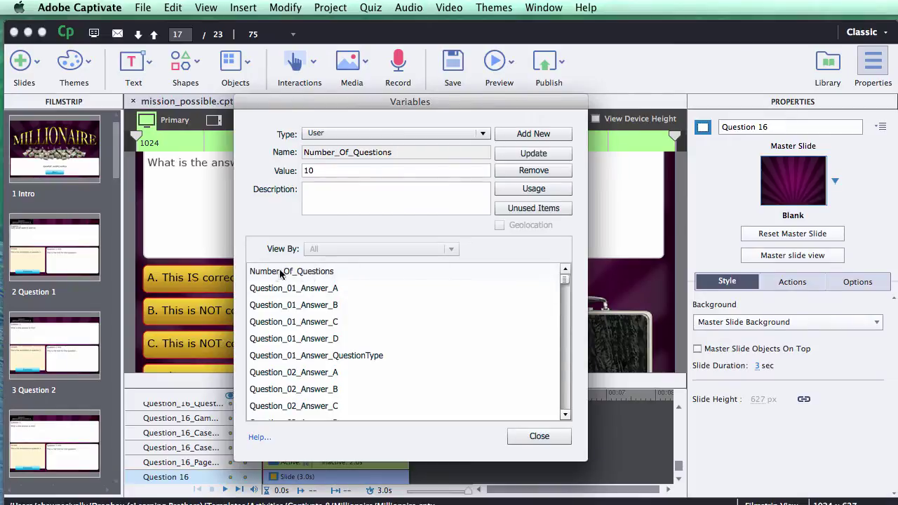
pyautogui.doubleClick(323, 170)
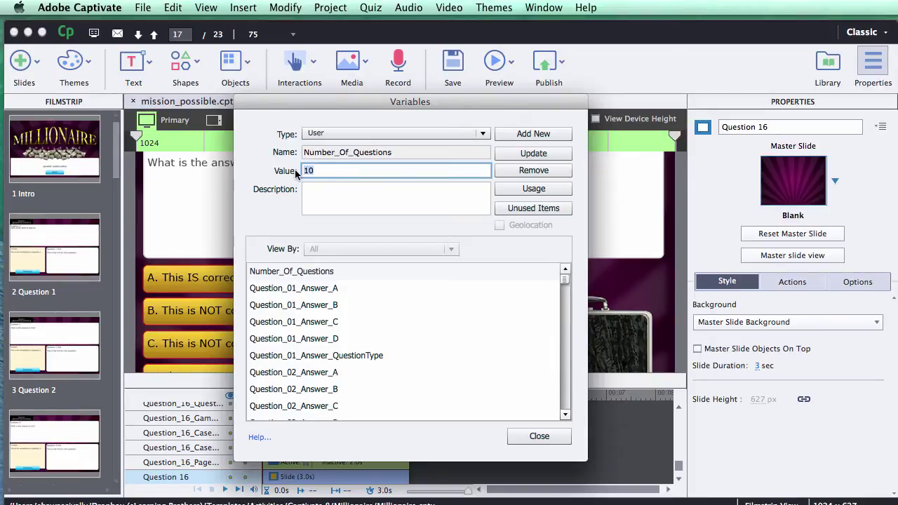
pyautogui.write('5')
pyautogui.press('BackSpace')
pyautogui.write('19')
pyautogui.moveTo(470, 101); pyautogui.dragTo(393, 127)
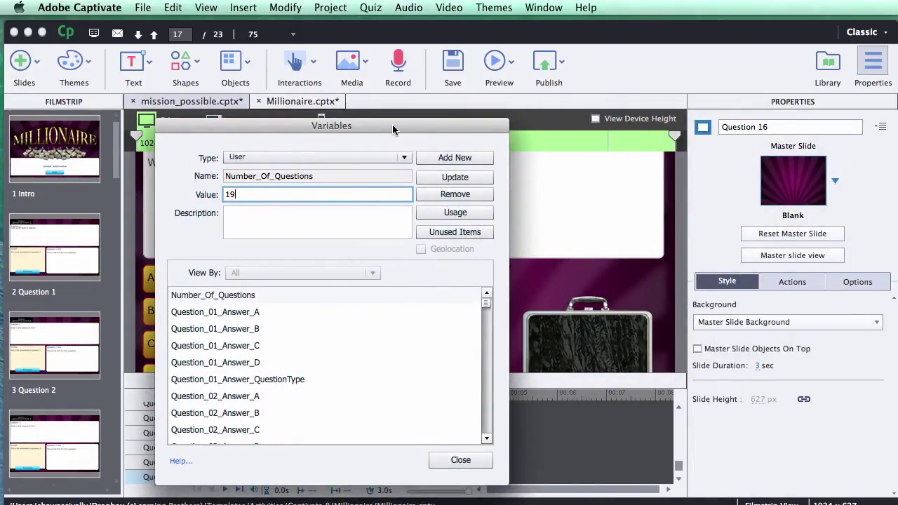
pyautogui.press('BackSpace')
pyautogui.write('0')
# Set the Number_Of_Questions variable to 14 and update it
pyautogui.press('super+a')
pyautogui.write('14')
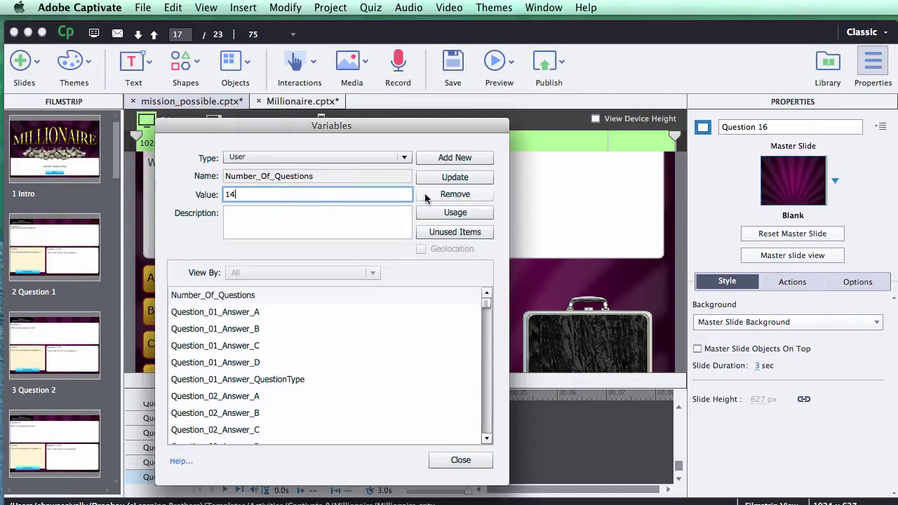
pyautogui.click(467, 178)
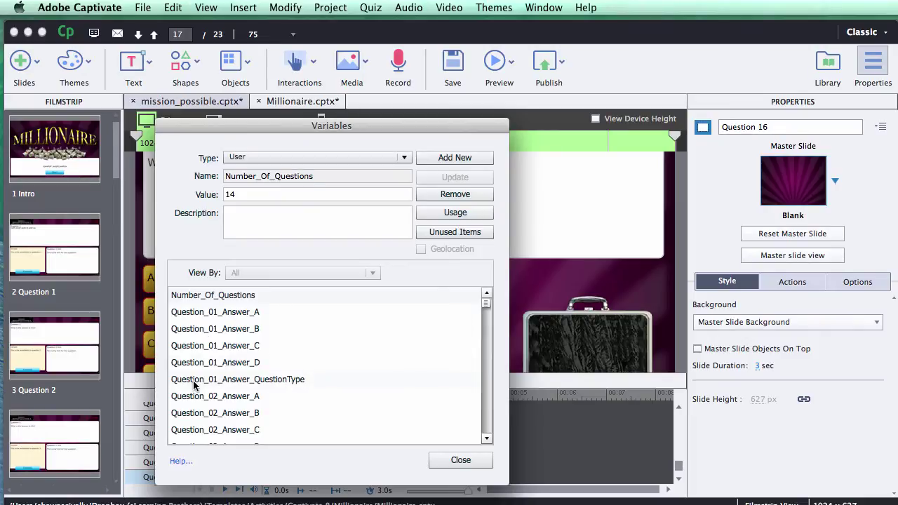
# Examine the Question_01_Answer_QuestionType variable's value and its description of the codes for each question type
pyautogui.click(237, 379)
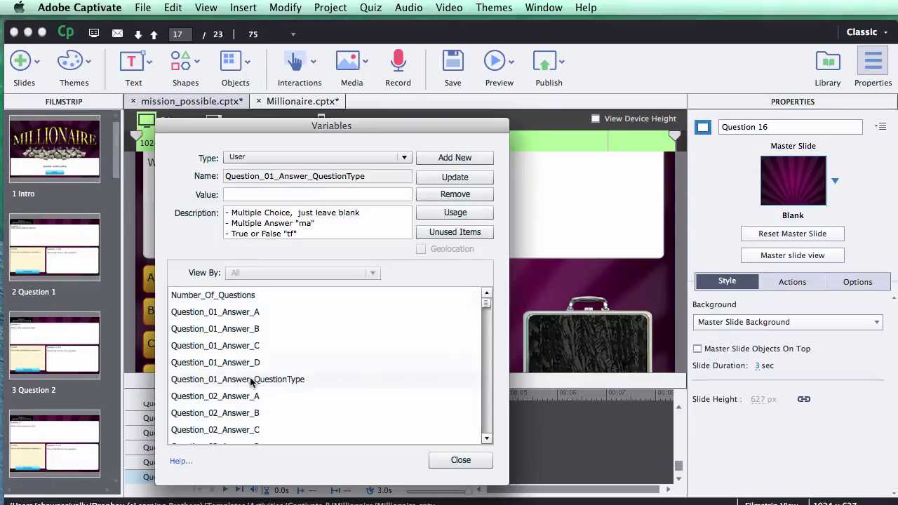
pyautogui.moveTo(308, 234); pyautogui.dragTo(226, 213)
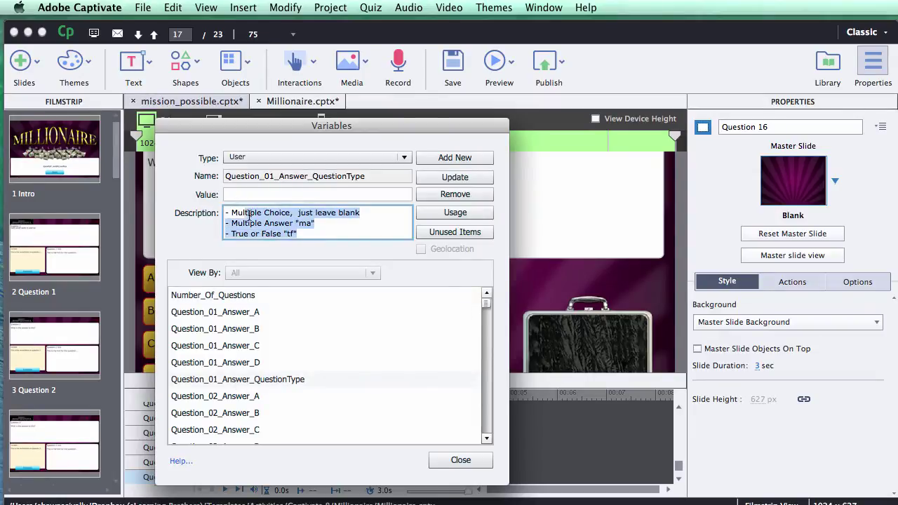
pyautogui.click(326, 223)
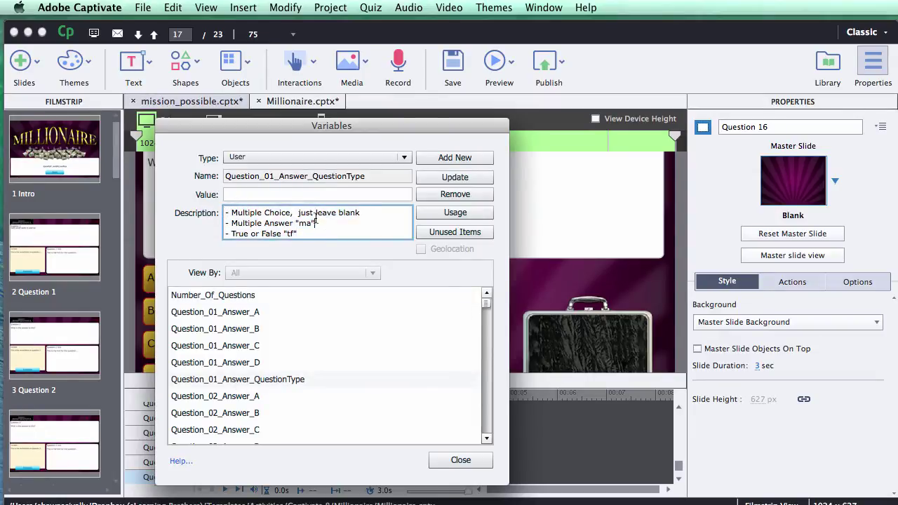
pyautogui.click(239, 194)
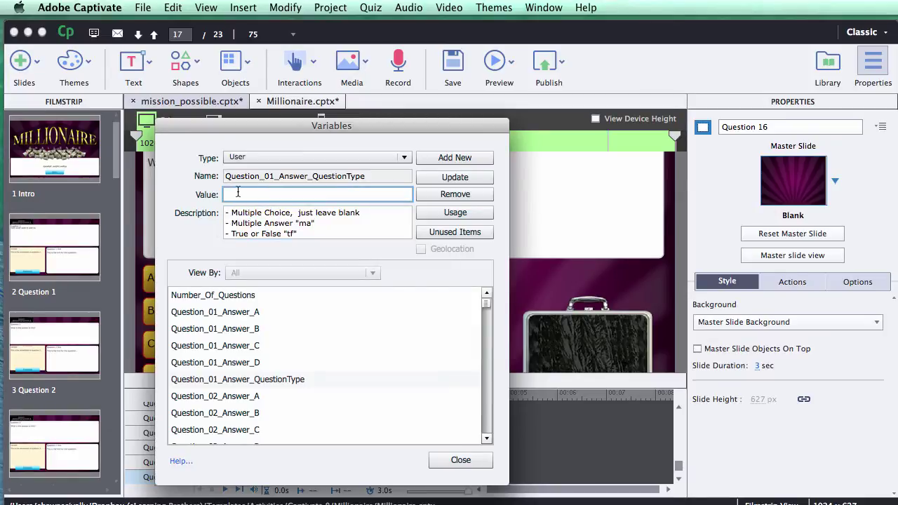
pyautogui.click(285, 223)
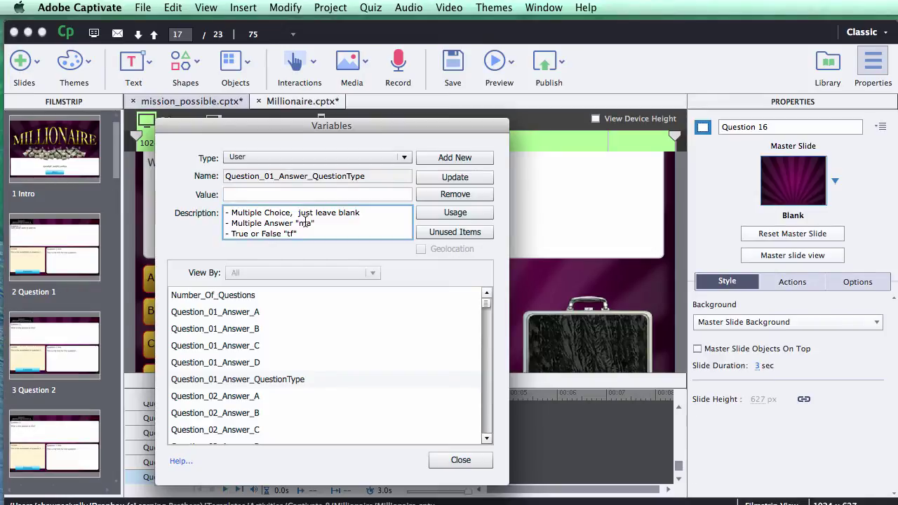
# Set the Question_01_Answer_QuestionType variable to "ma" for a multiple-answer question and update it
pyautogui.click(280, 196)
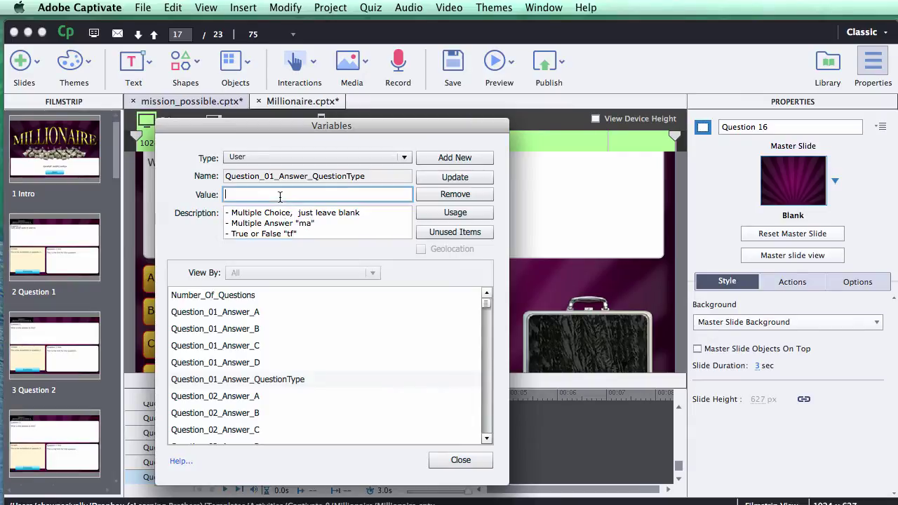
pyautogui.write('ma')
pyautogui.click(438, 177)
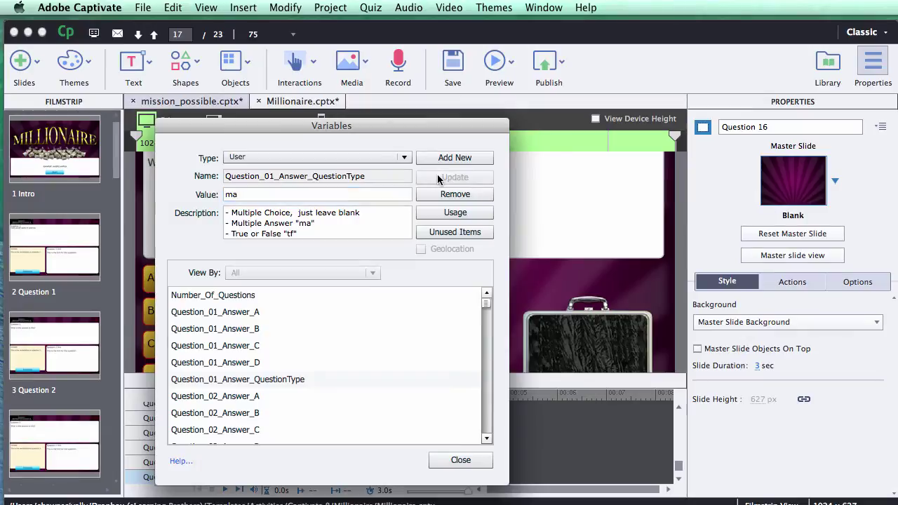
# Change the Question_01_Answer_QuestionType variable to "tf" for a true-or-false question and update it
pyautogui.doubleClick(250, 196)
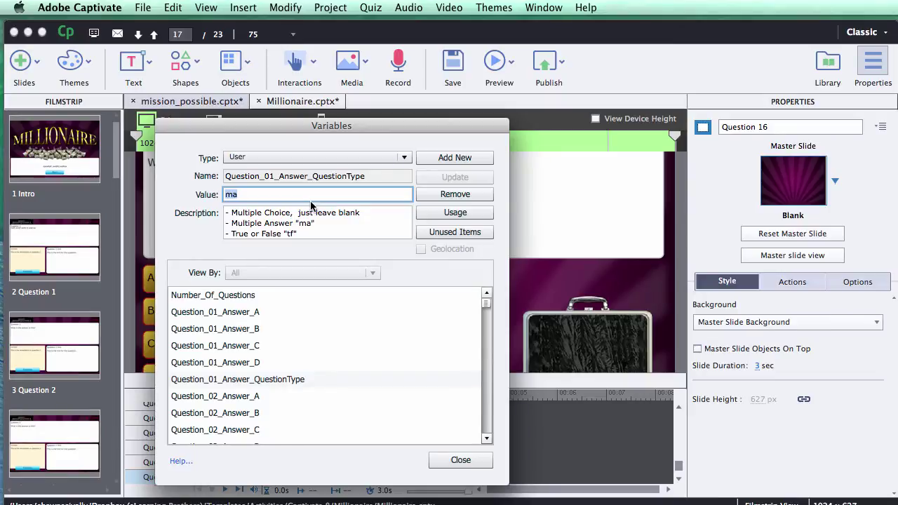
pyautogui.write('tf')
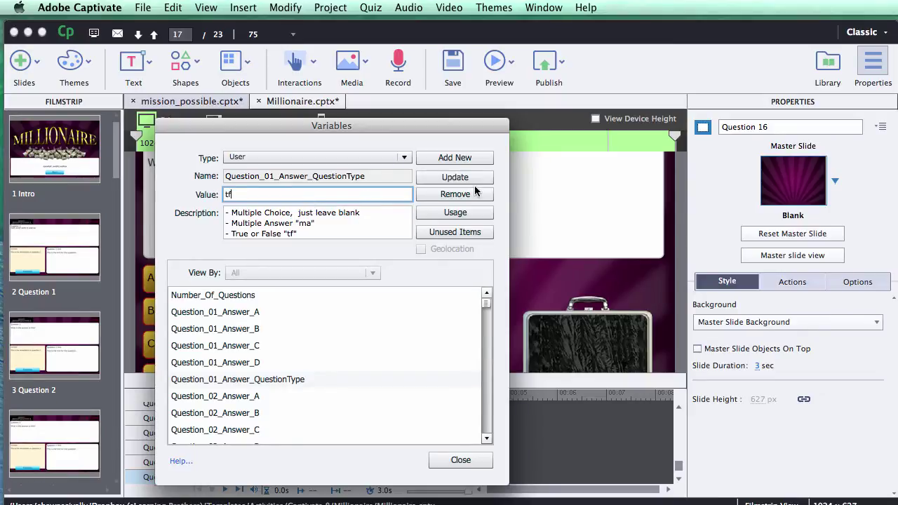
pyautogui.click(460, 179)
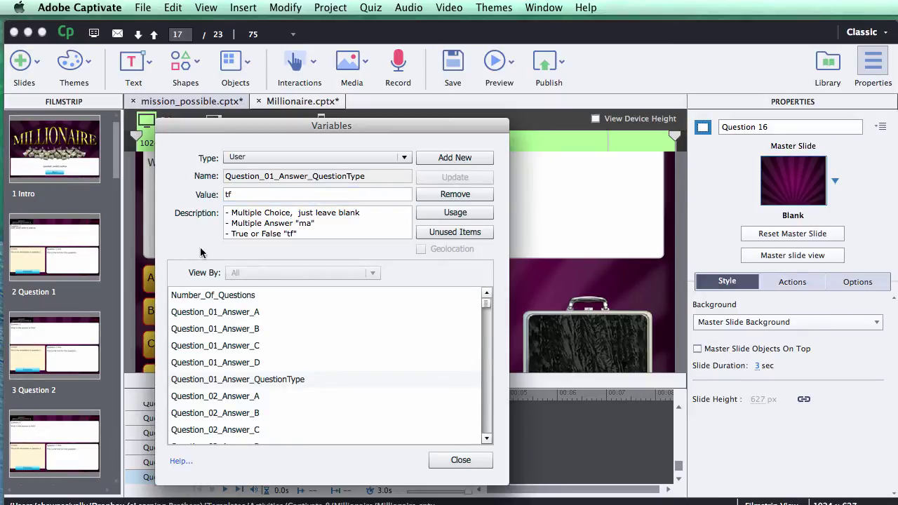
# Clear the value of the Question_01_Answer_QuestionType variable to make it multiple choice, and update it
pyautogui.moveTo(264, 194); pyautogui.dragTo(195, 193)
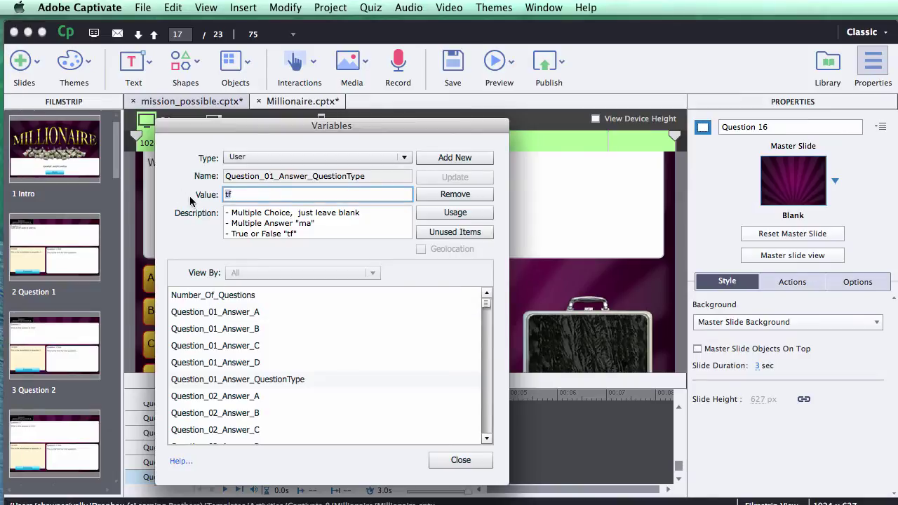
pyautogui.press('BackSpace')
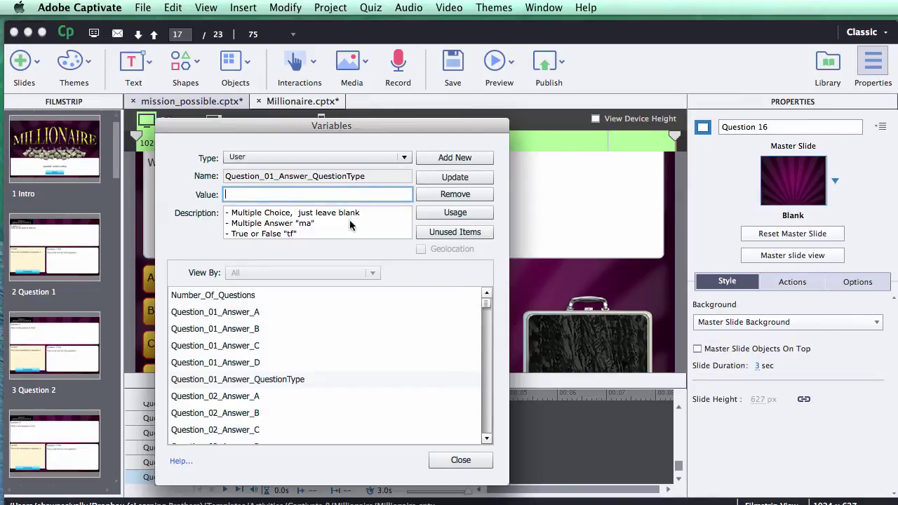
pyautogui.click(437, 176)
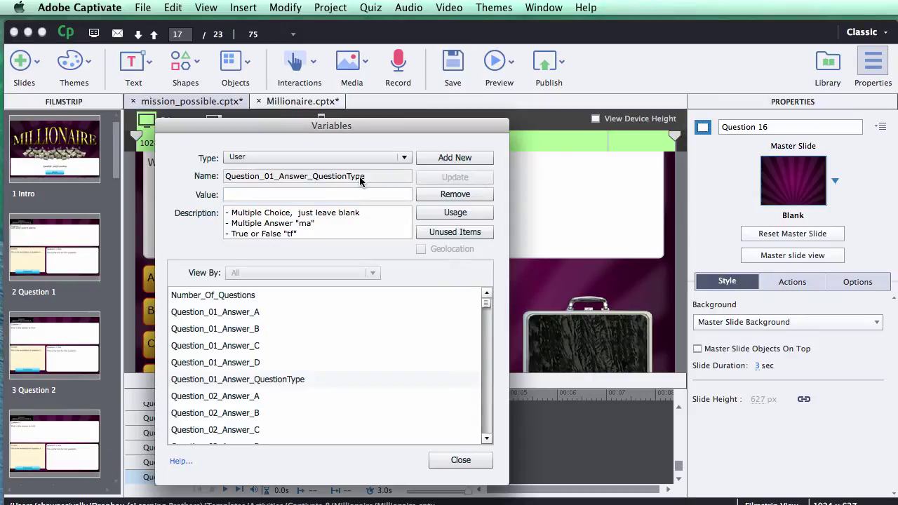
# Look through the QuestionType variables of Questions 2, 3 and 4 and scan the list for those of the following questions
pyautogui.scroll(-3, 306, 380)
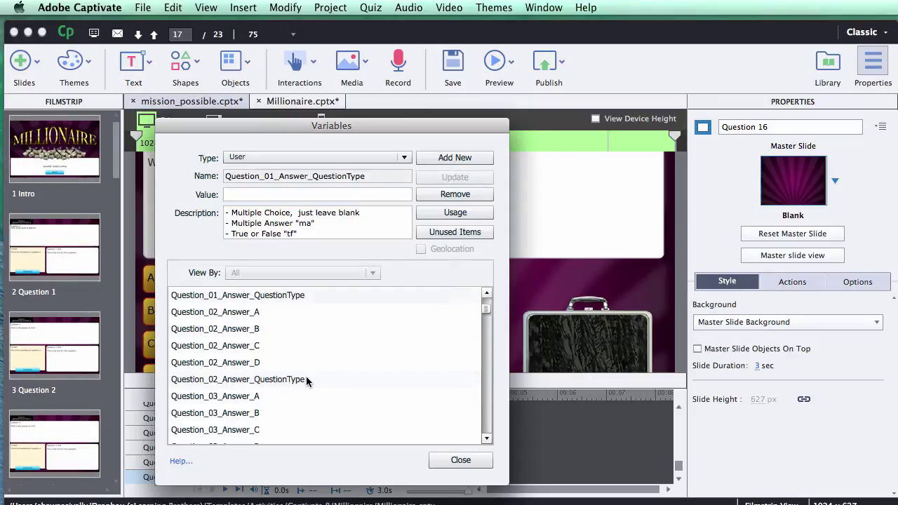
pyautogui.click(276, 379)
pyautogui.scroll(-1, 276, 379)
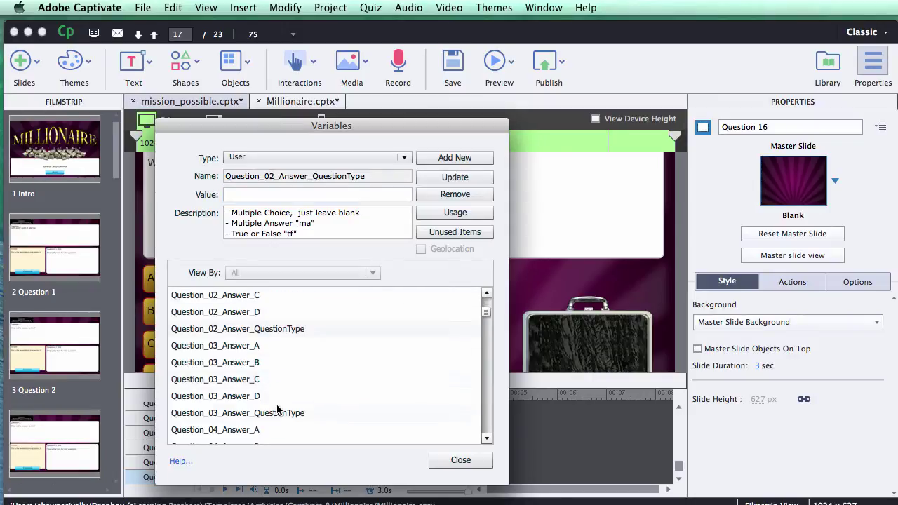
pyautogui.click(280, 414)
pyautogui.scroll(-3, 283, 410)
pyautogui.click(276, 379)
pyautogui.scroll(-4, 277, 379)
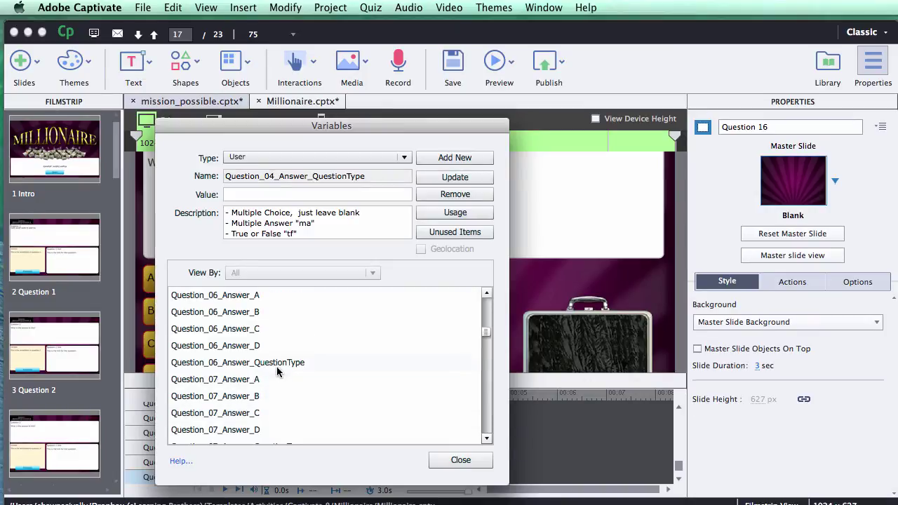
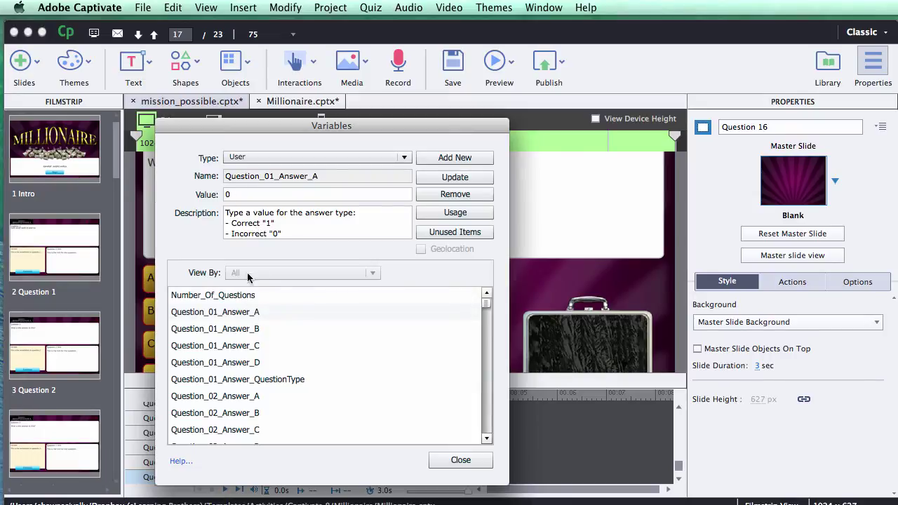
# Set the Question_01_Answer_A variable to 1 to mark the answer as correct, and update it
pyautogui.click(236, 193)
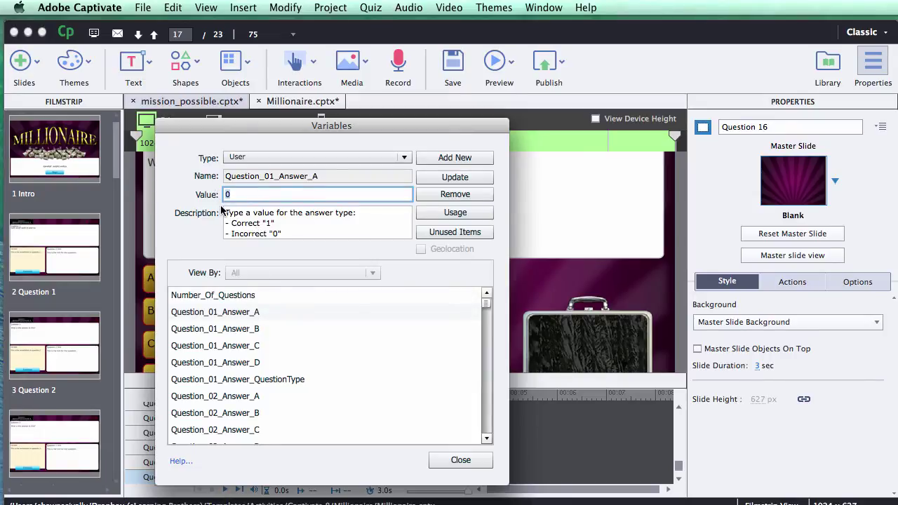
pyautogui.write('1')
pyautogui.click(466, 179)
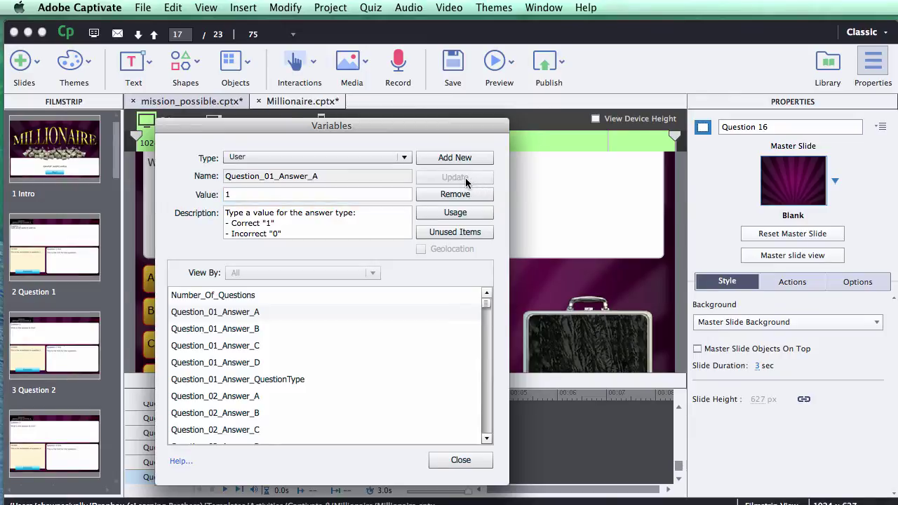
# Set the Question_01_Answer_A variable back to 0 for an incorrect answer and update it
pyautogui.doubleClick(267, 193)
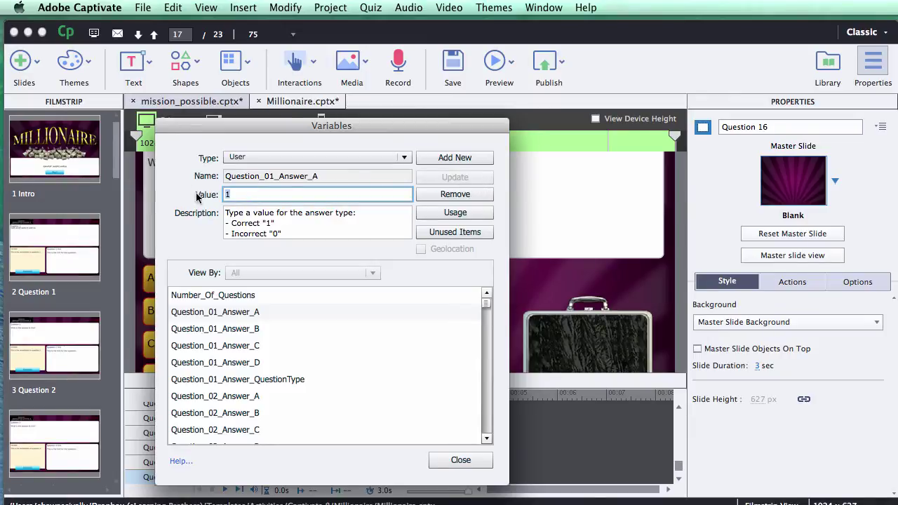
pyautogui.write('0')
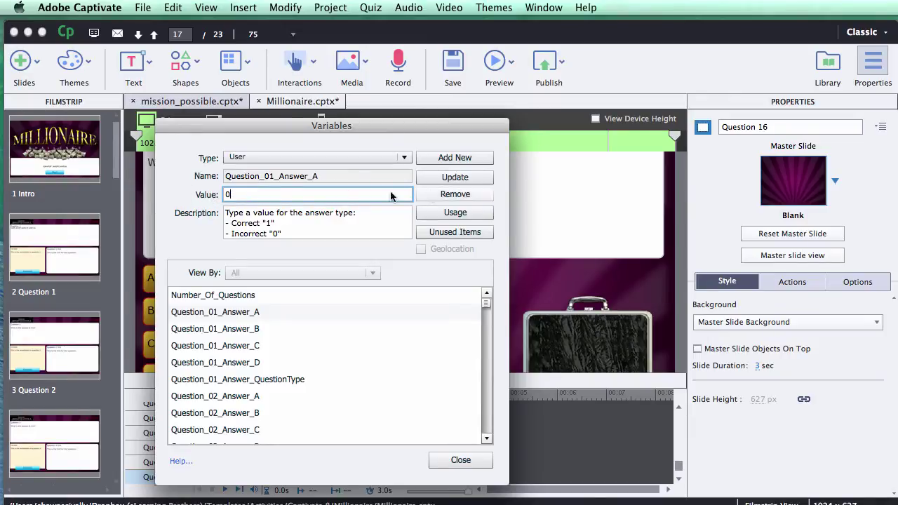
pyautogui.click(454, 176)
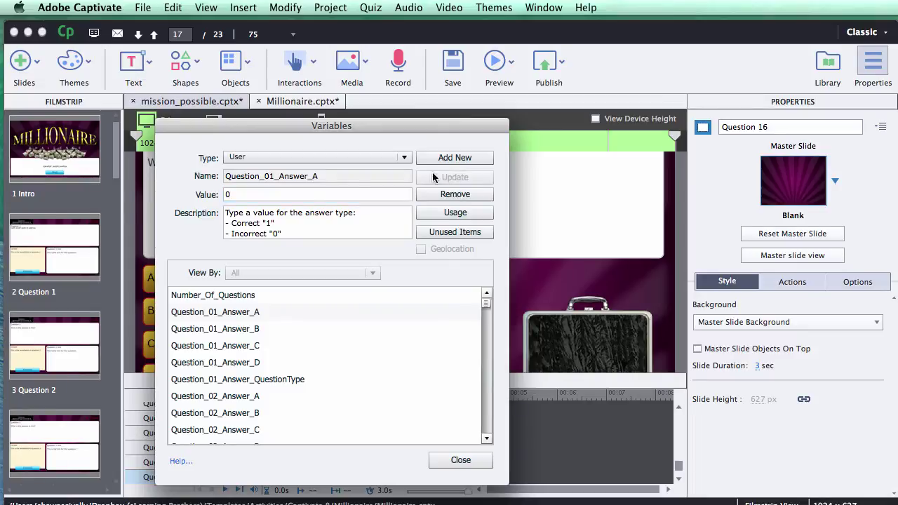
# Check the Question 1 variables for answers B, C and D, and update Question_01_Answer_B with the value 0
pyautogui.click(236, 329)
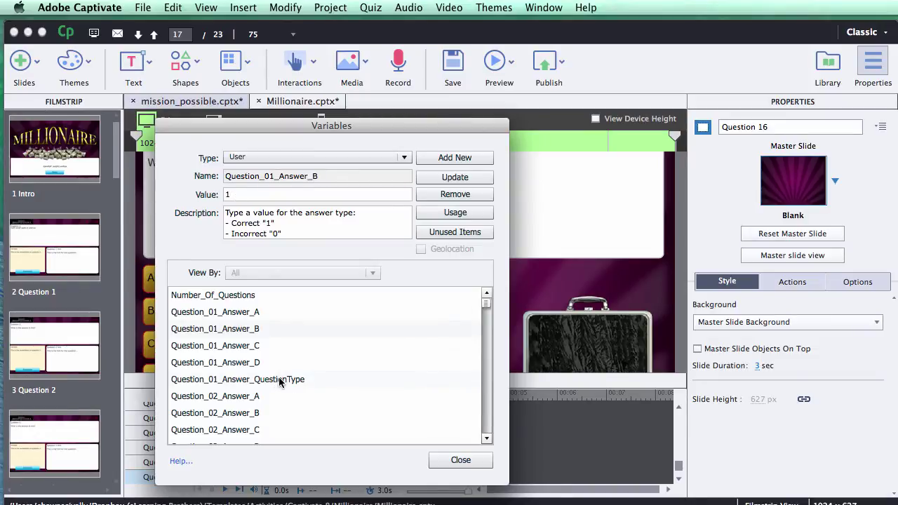
pyautogui.click(244, 345)
pyautogui.click(246, 363)
pyautogui.click(247, 345)
pyautogui.click(247, 329)
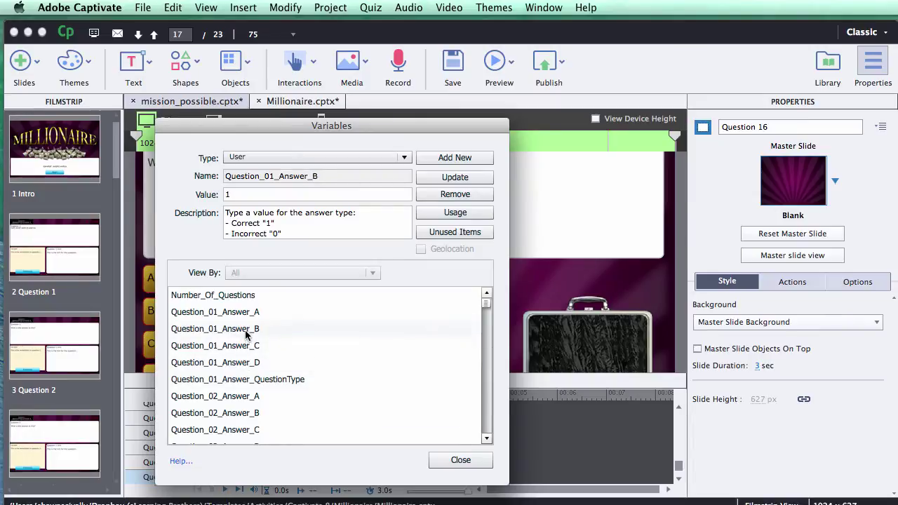
pyautogui.doubleClick(248, 199)
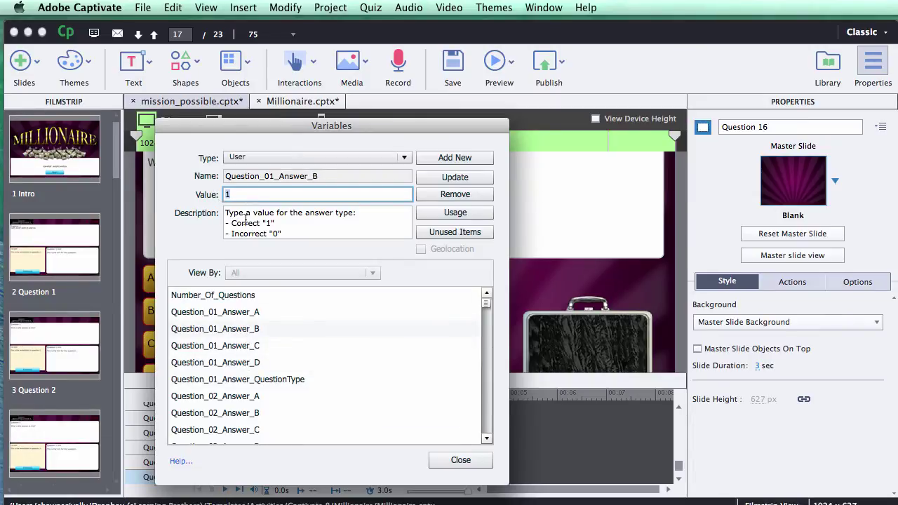
pyautogui.write('0')
pyautogui.click(463, 177)
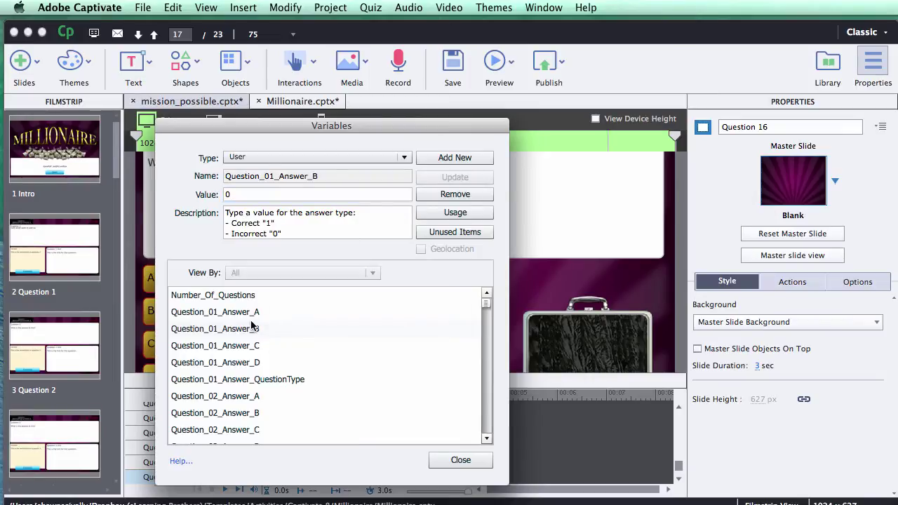
# Recheck Question 1's other answer variables, update Question_01_Answer_A with the value 1 and close the variables dialog
pyautogui.click(247, 346)
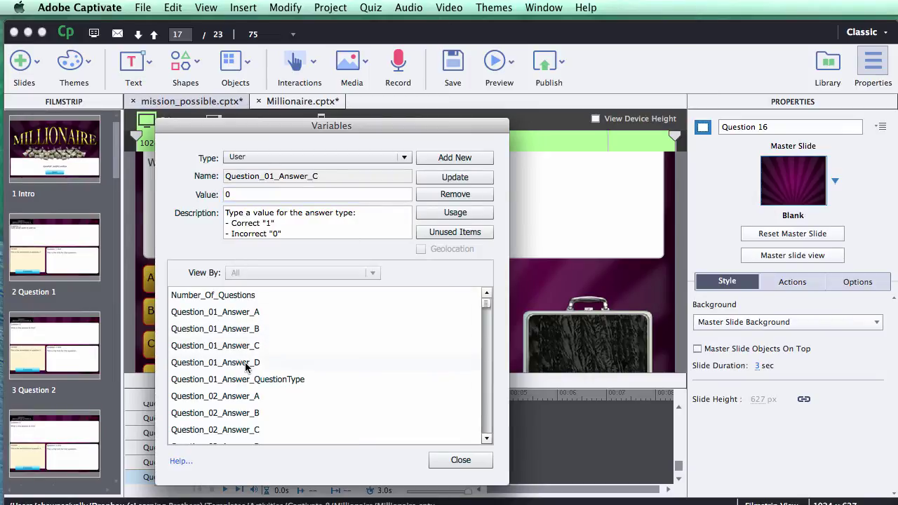
pyautogui.click(247, 364)
pyautogui.click(246, 346)
pyautogui.click(246, 330)
pyautogui.click(243, 313)
pyautogui.click(246, 196)
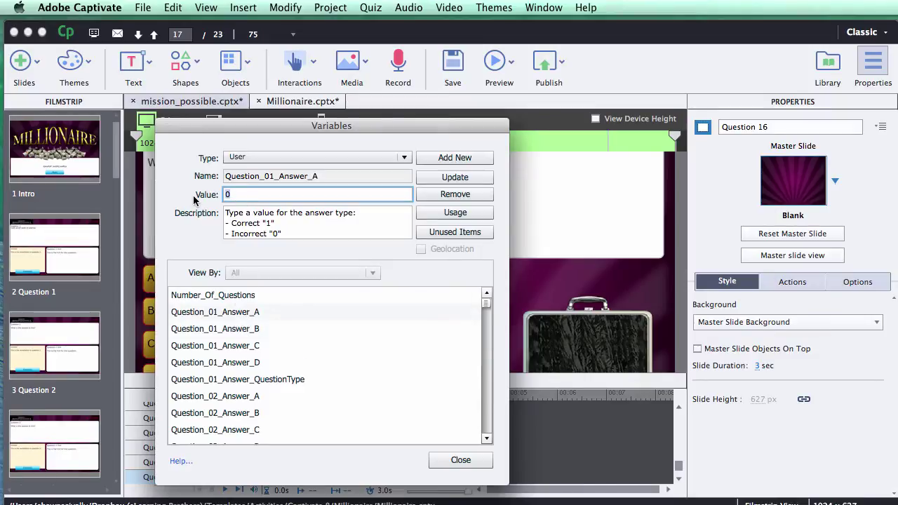
pyautogui.write('1')
pyautogui.click(458, 177)
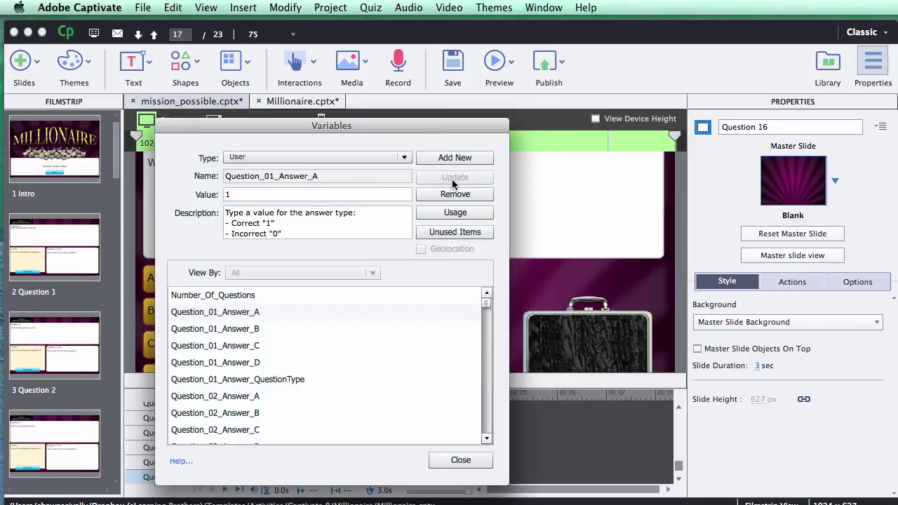
pyautogui.click(461, 460)
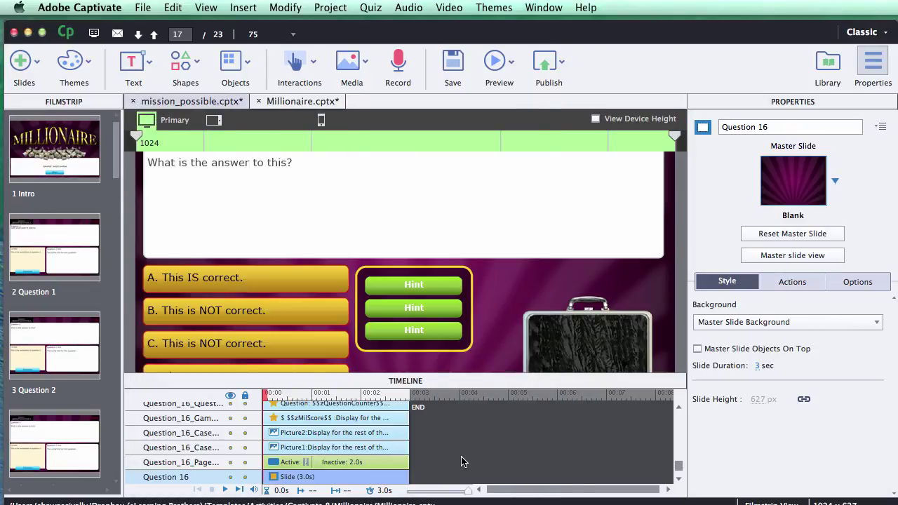
# On the Question 1 slide, delete the word "NOT" from answer A so it reads "This is correct."
pyautogui.click(40, 261)
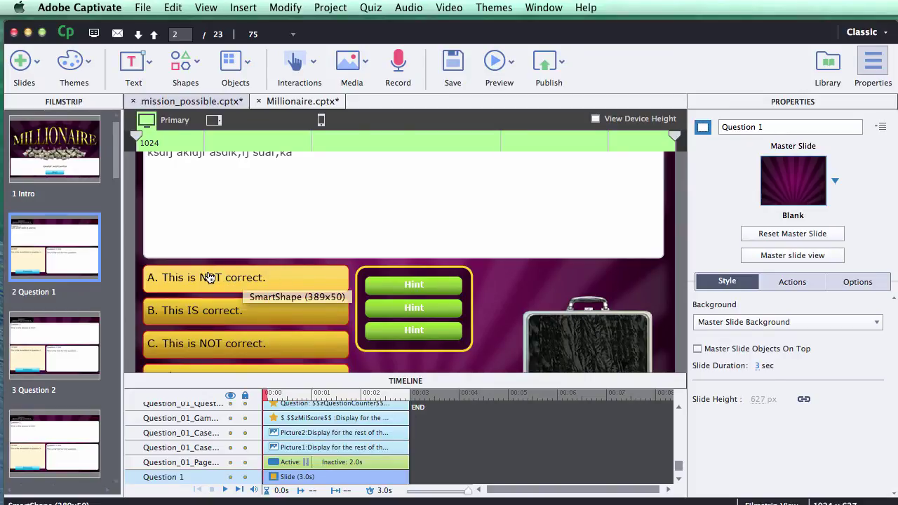
pyautogui.click(234, 282)
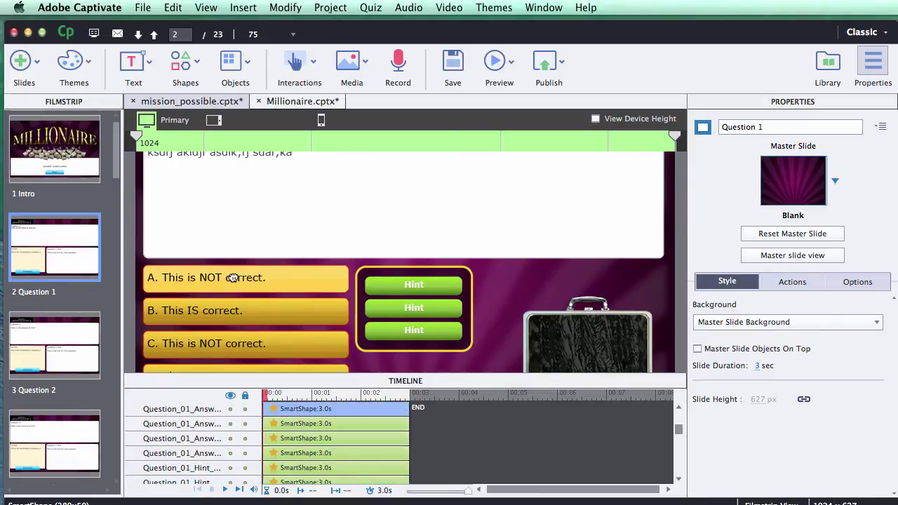
pyautogui.press('Tab')
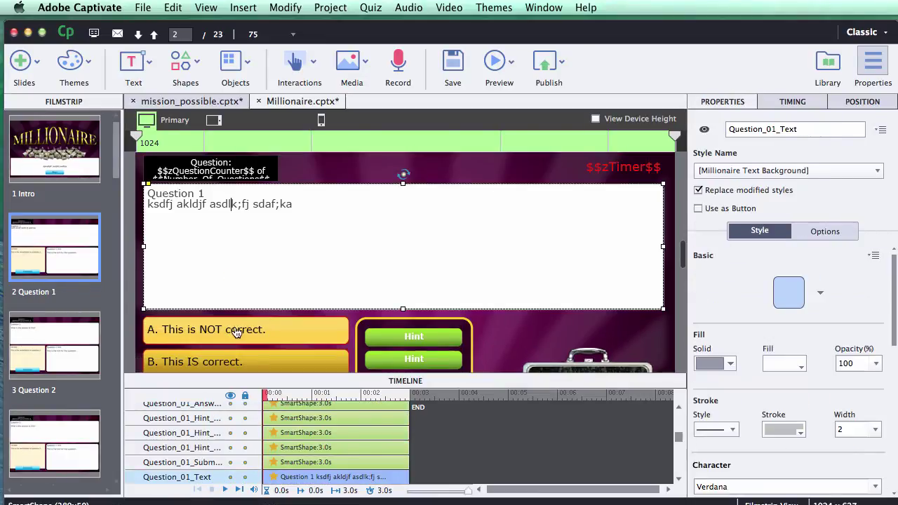
pyautogui.click(228, 330)
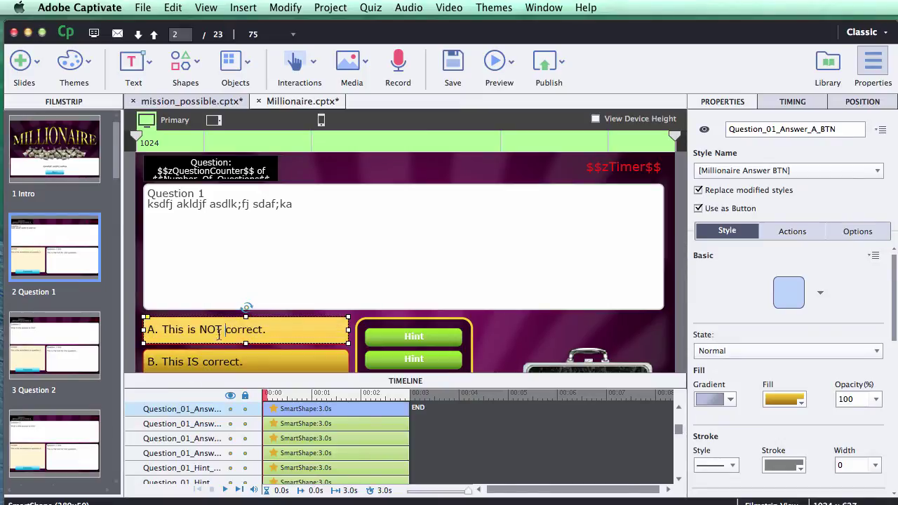
pyautogui.moveTo(225, 330); pyautogui.dragTo(199, 330)
pyautogui.press('BackSpace')
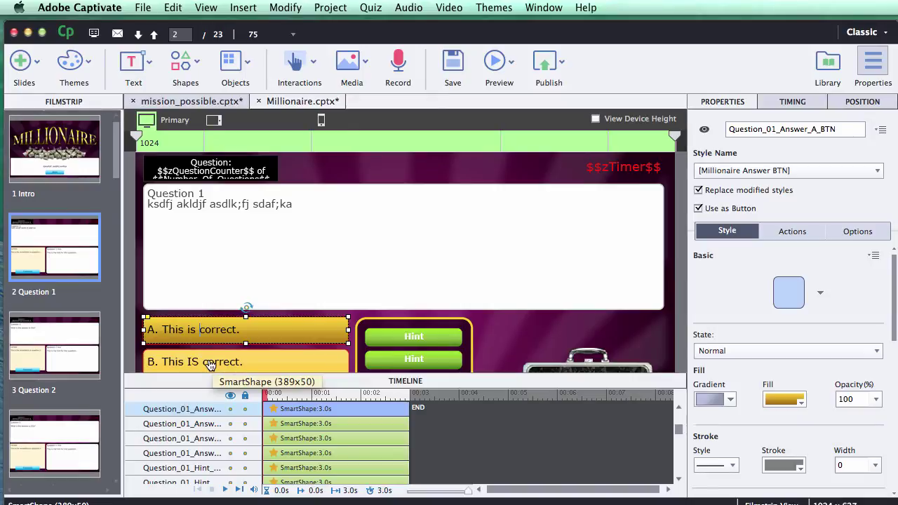
# Insert "not" into answer B of Question 1 so it reads "This IS not correct."
pyautogui.click(209, 363)
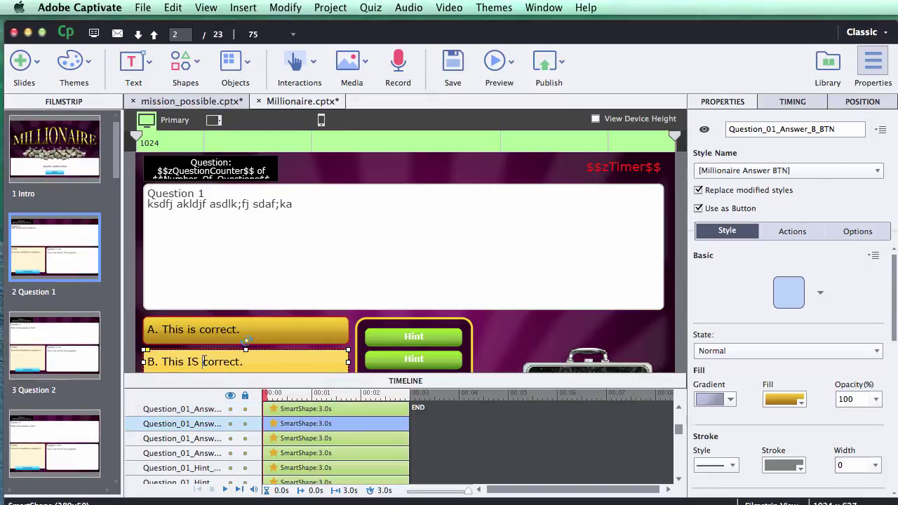
pyautogui.write('not')
pyautogui.click(136, 267)
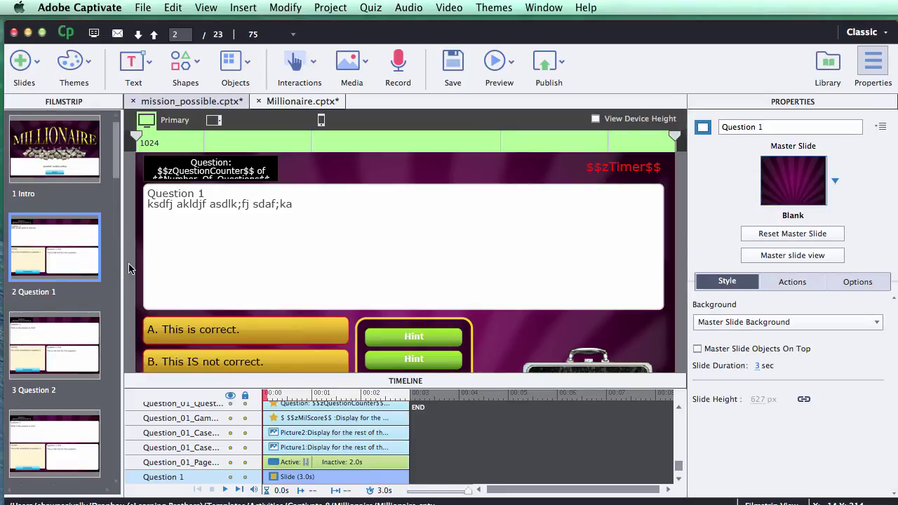
# View the Question 1 slide in the mission_possible.cptx project and return to Millionaire.cptx
pyautogui.click(175, 101)
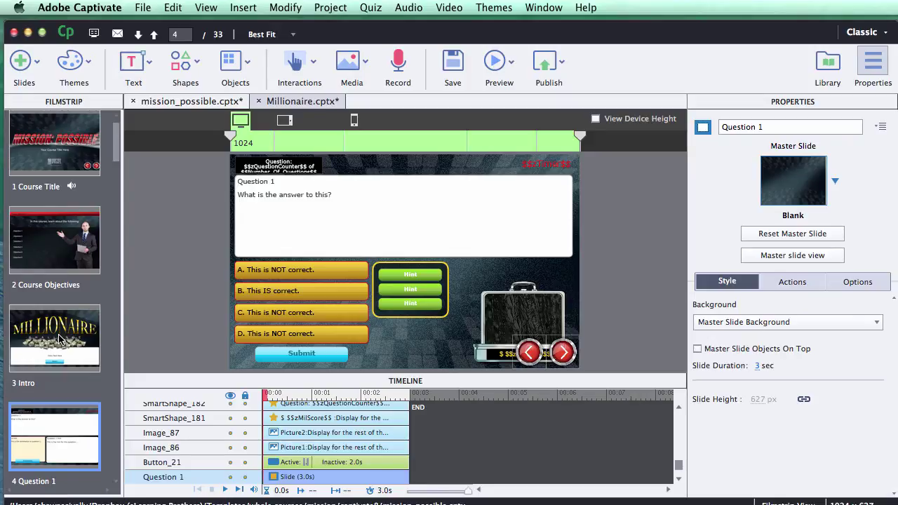
pyautogui.click(303, 102)
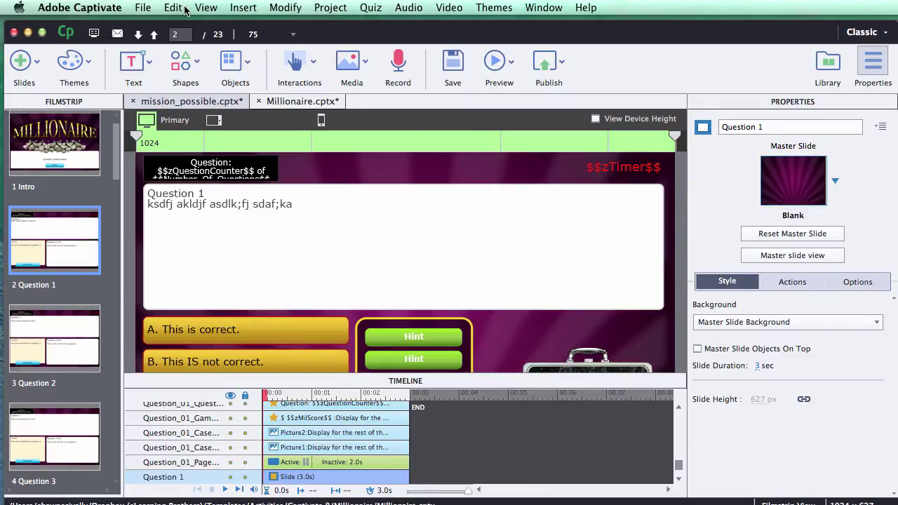
# Change the fill of answer A's button on the Question 1 slide from a gradient to solid red
pyautogui.click(206, 8)
pyautogui.moveTo(254, 51)
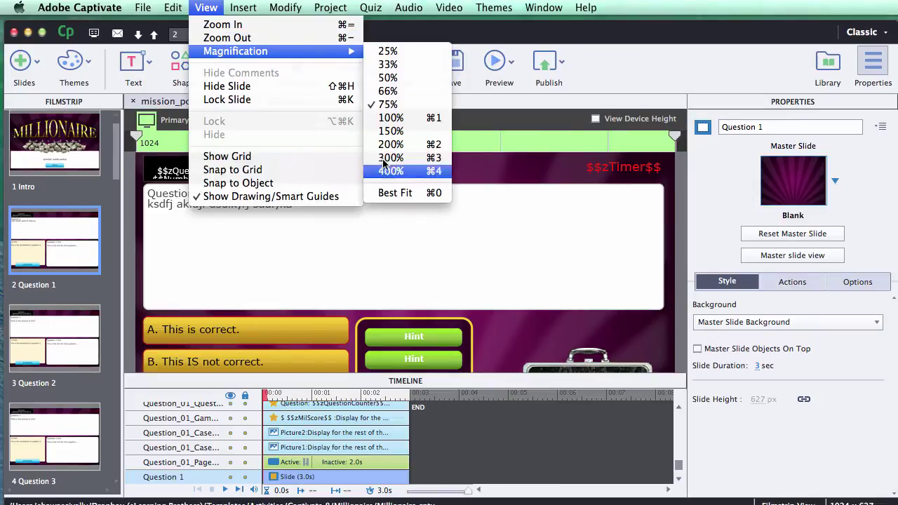
pyautogui.click(391, 194)
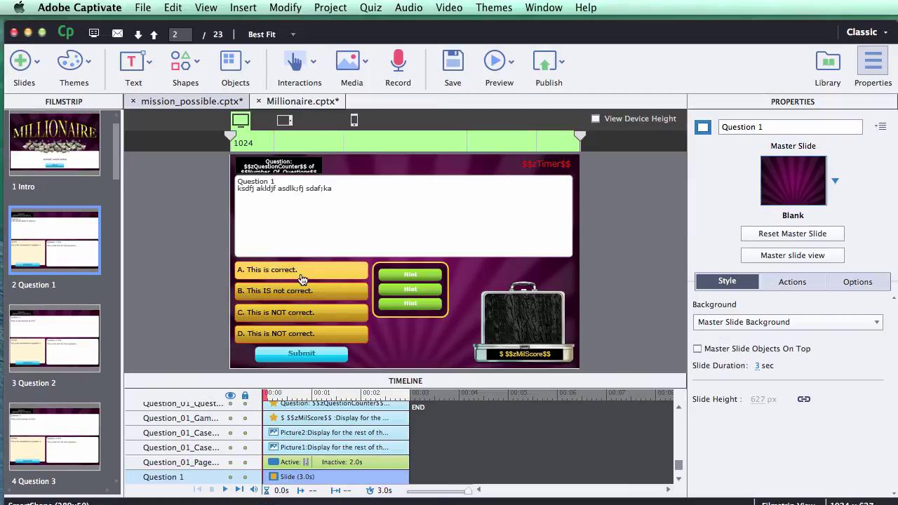
pyautogui.click(336, 276)
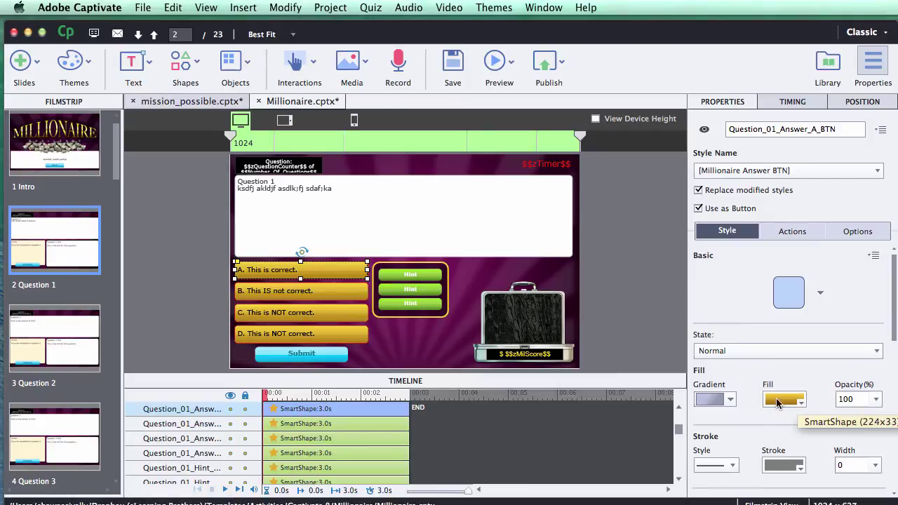
pyautogui.click(730, 400)
pyautogui.click(730, 424)
pyautogui.click(783, 401)
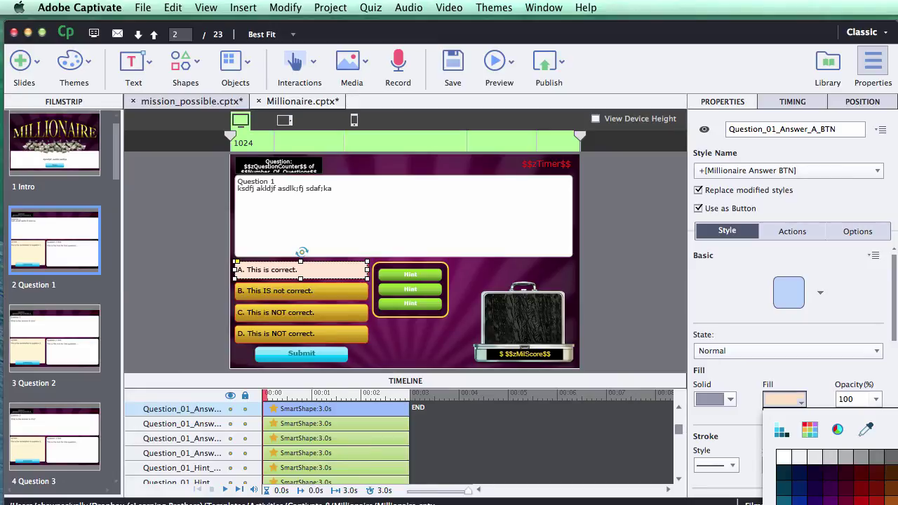
pyautogui.click(877, 494)
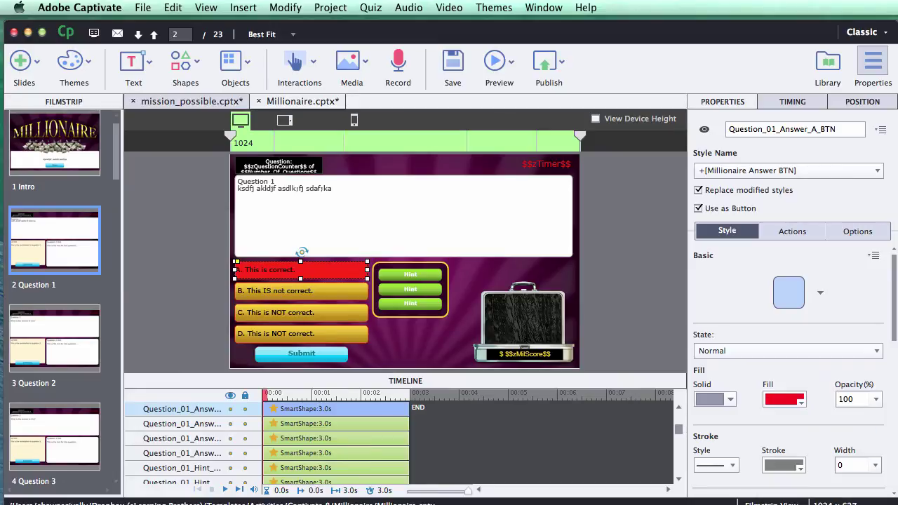
pyautogui.click(753, 351)
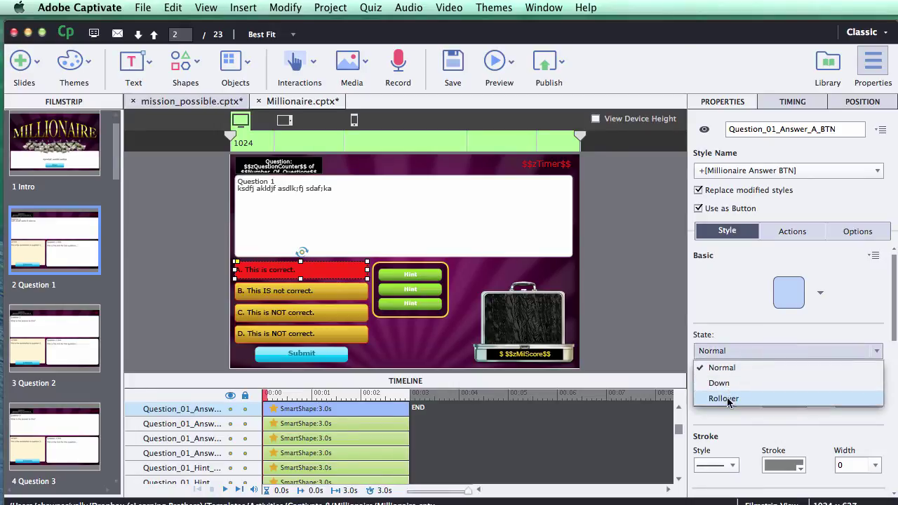
pyautogui.click(646, 286)
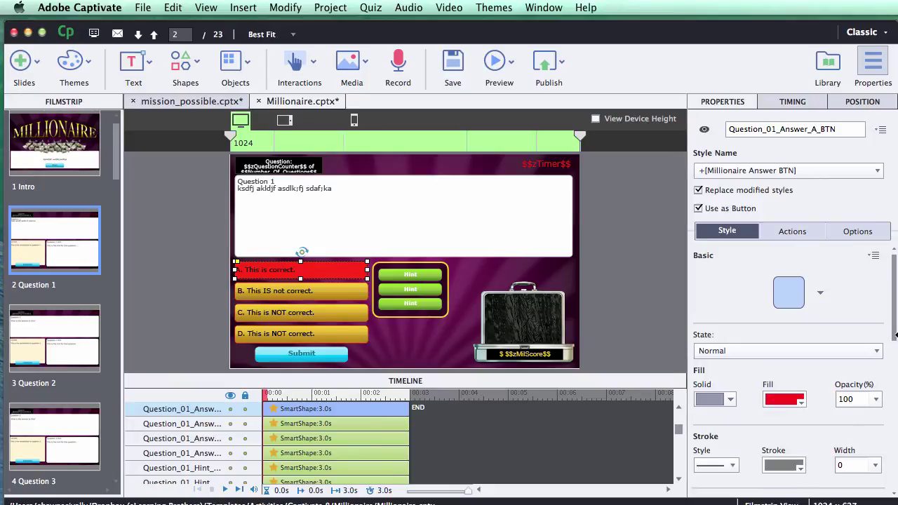
# Format answer A's button text with a white colour and the Times font
pyautogui.moveTo(895, 324); pyautogui.dragTo(894, 380)
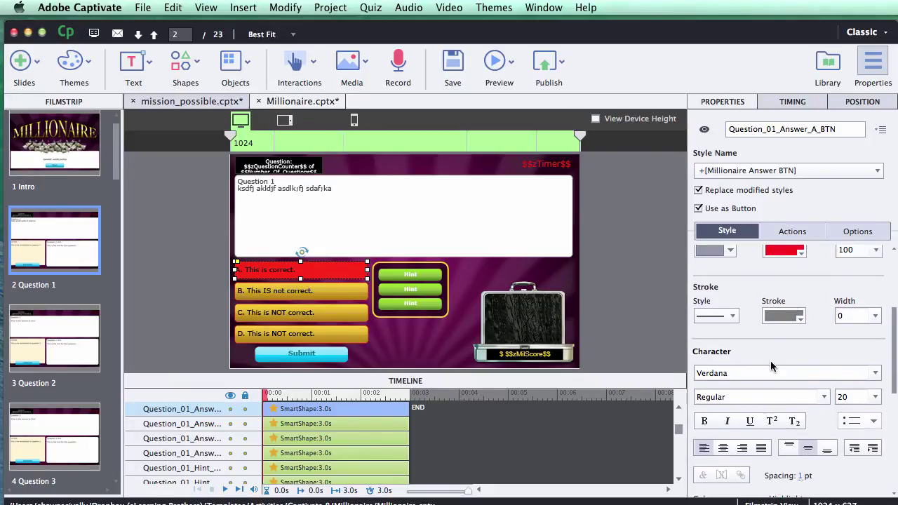
pyautogui.moveTo(894, 379); pyautogui.dragTo(894, 400)
pyautogui.click(714, 466)
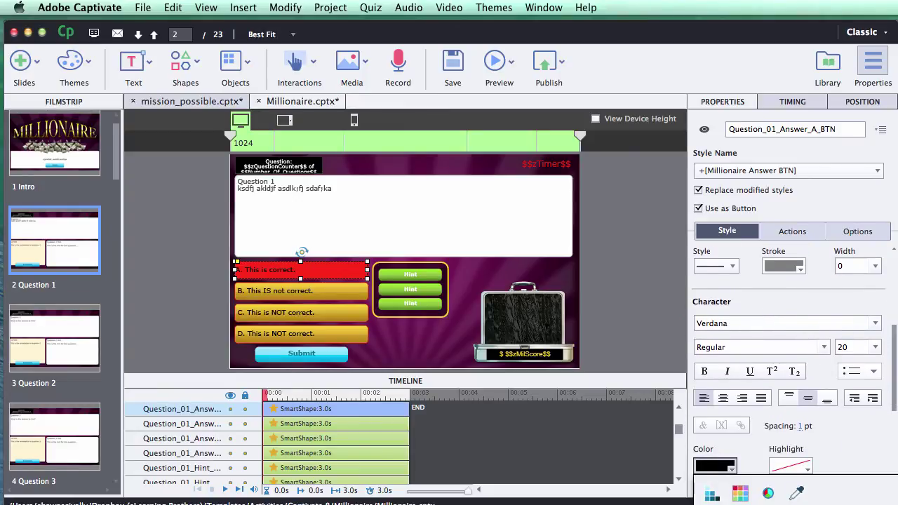
pyautogui.click(712, 499)
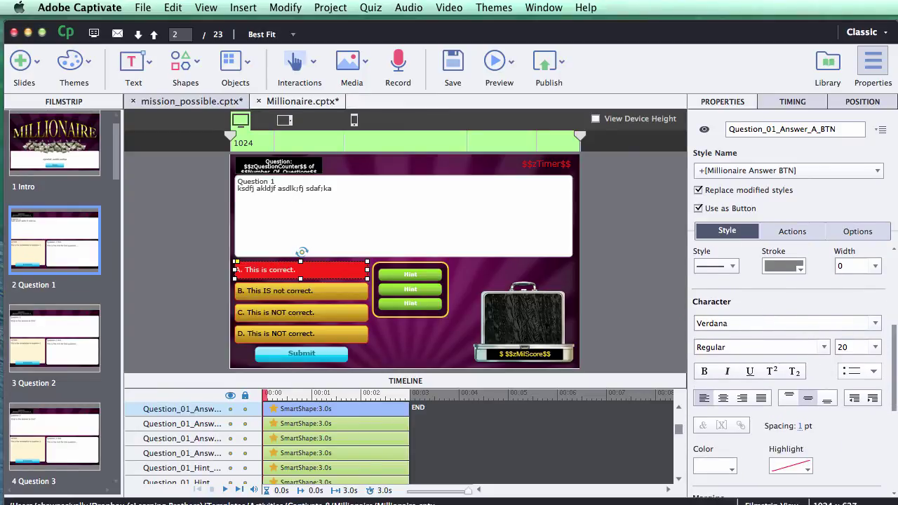
pyautogui.click(876, 324)
pyautogui.scroll(2, 844, 370)
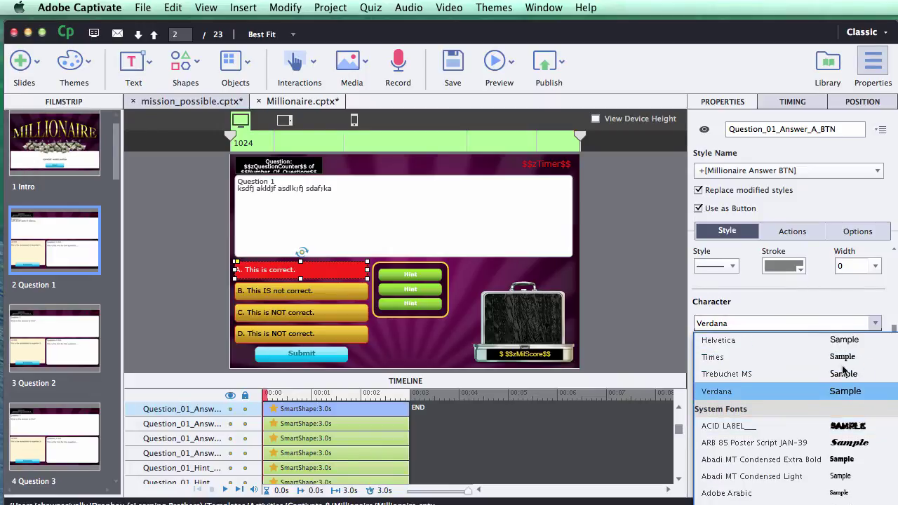
pyautogui.click(718, 357)
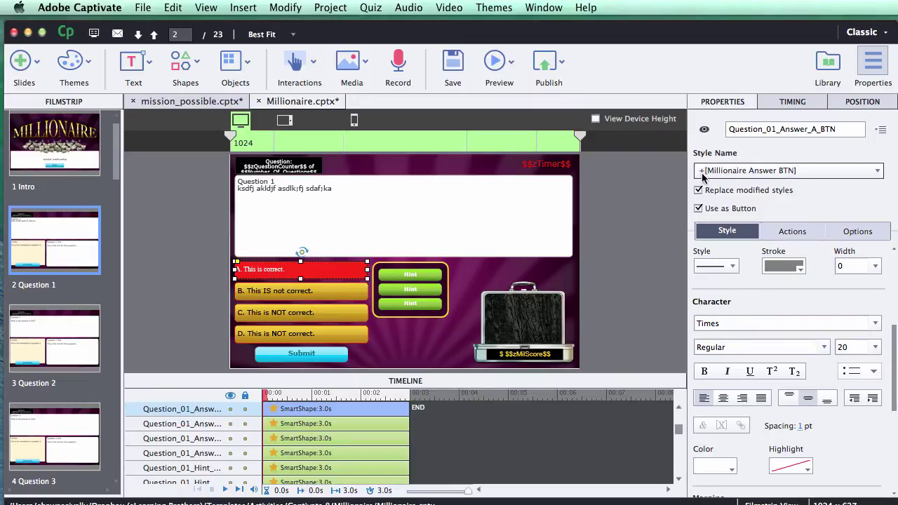
# Save the button's changes to the existing Millionaire Answer BTN style, check the Question 2 and Question 3 slides, and return to Question 1
pyautogui.click(879, 131)
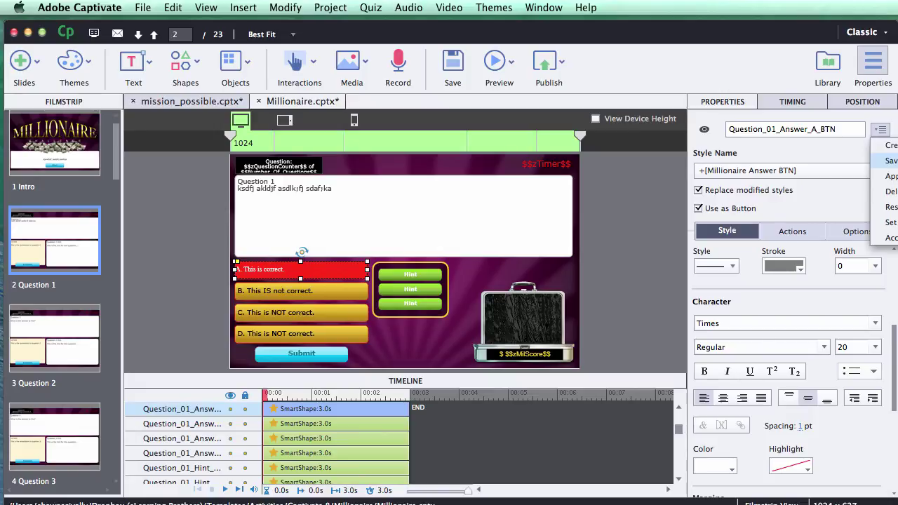
pyautogui.press('Escape')
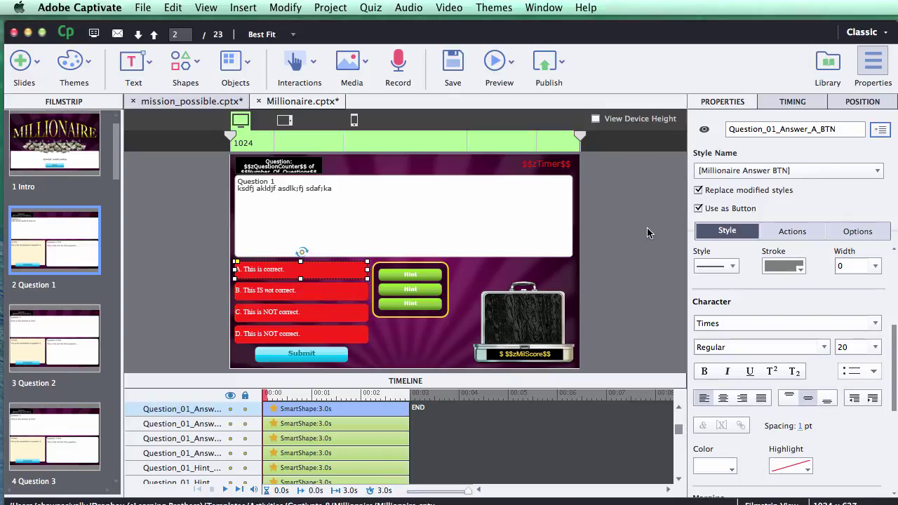
pyautogui.click(54, 322)
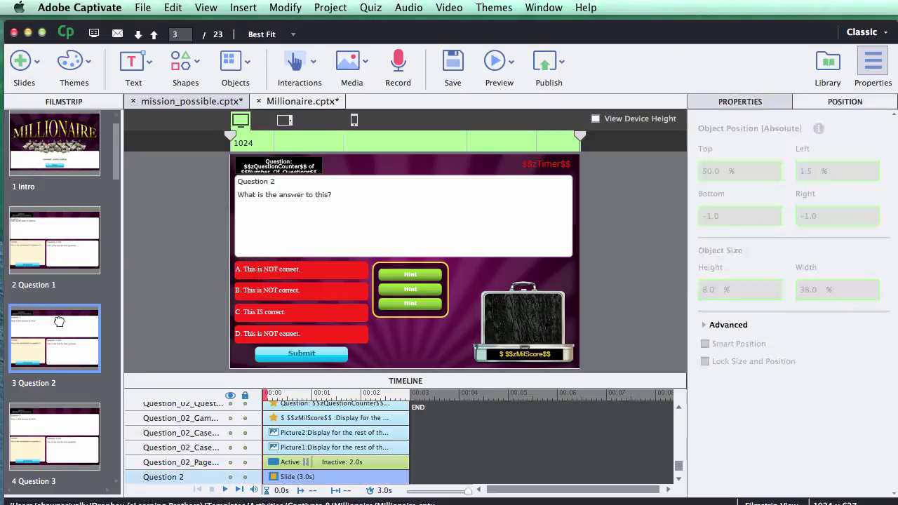
pyautogui.click(70, 438)
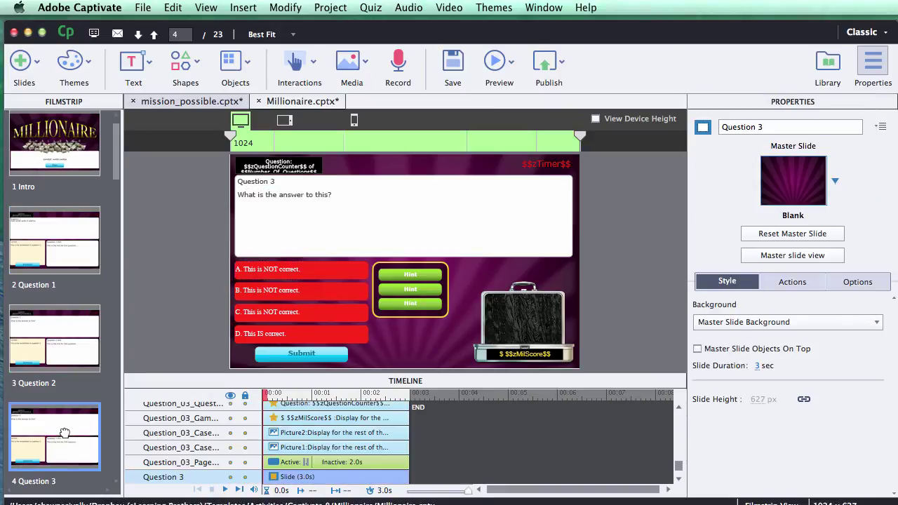
pyautogui.click(66, 265)
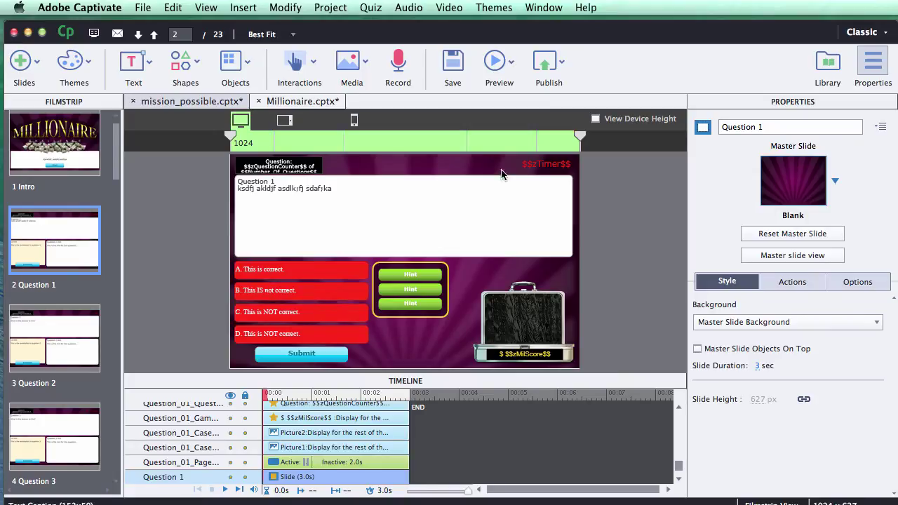
# Fill the Question 1 text box with light cyan
pyautogui.click(273, 193)
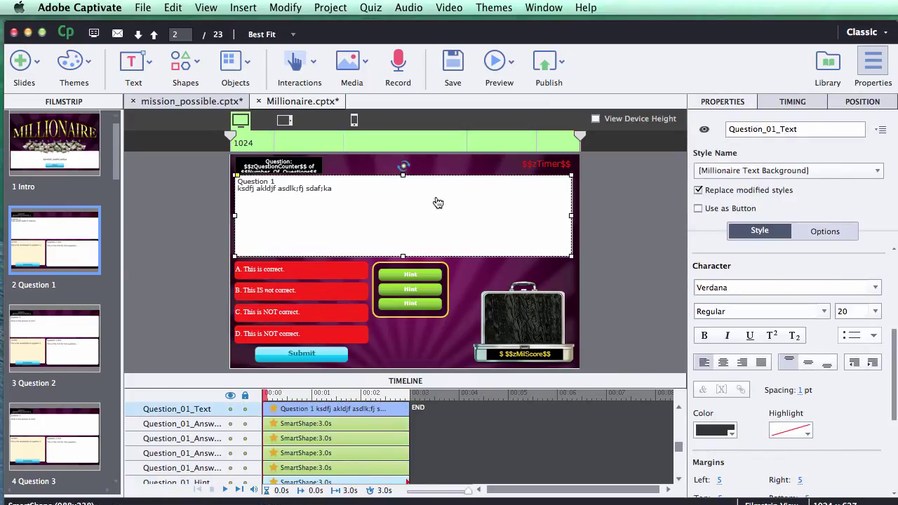
pyautogui.scroll(-2, 895, 429)
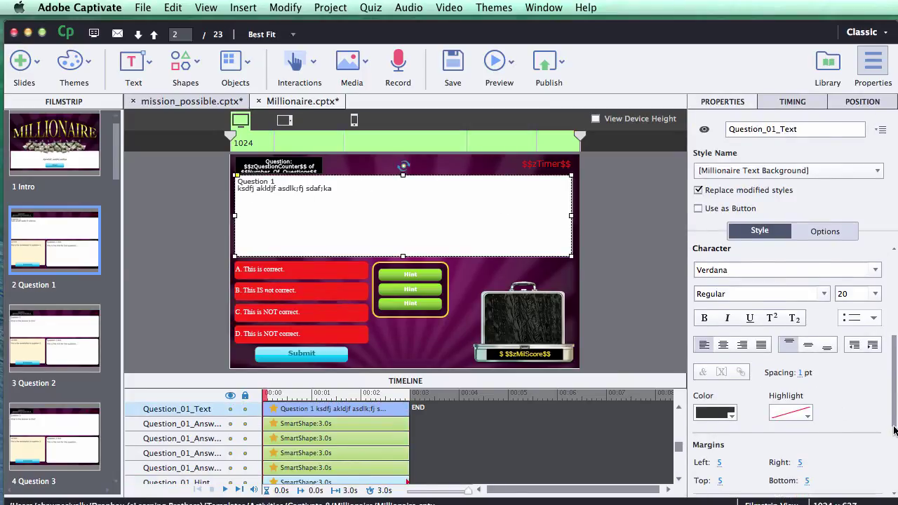
pyautogui.scroll(-5, 894, 429)
pyautogui.scroll(10, 895, 429)
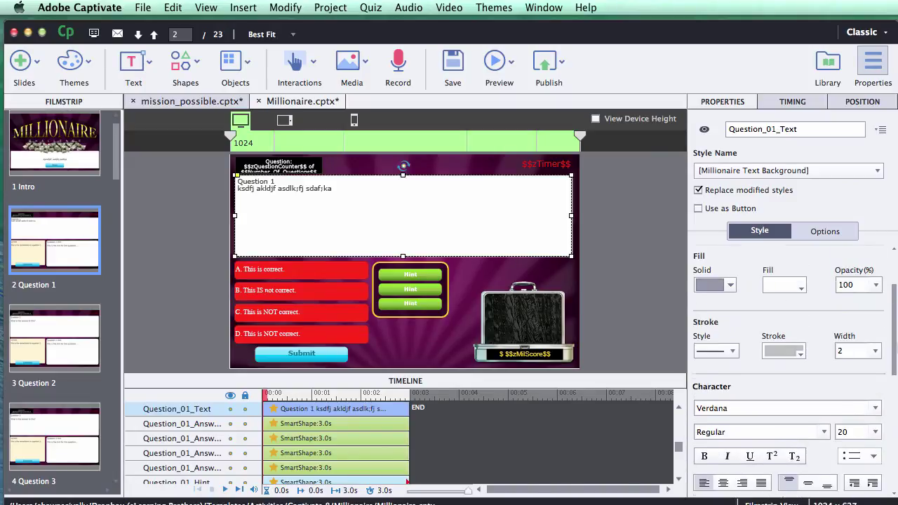
pyautogui.scroll(2, 842, 351)
pyautogui.click(785, 316)
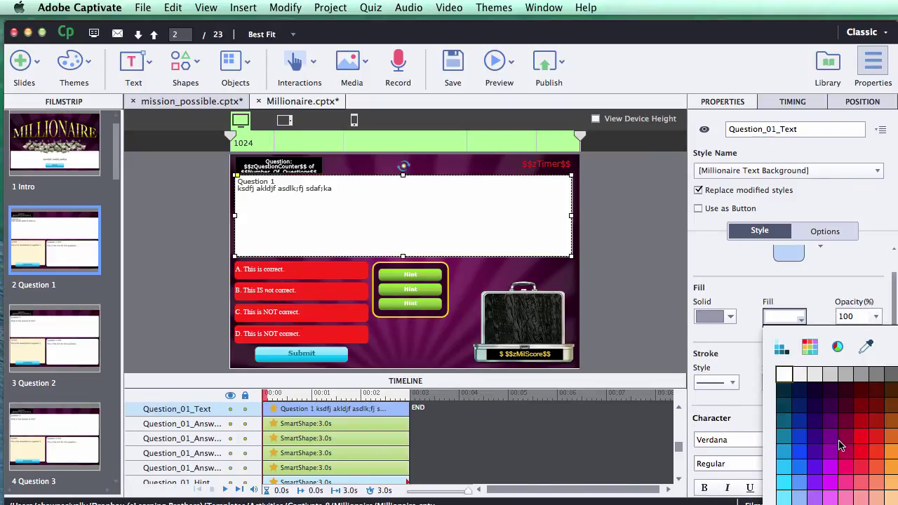
pyautogui.click(787, 498)
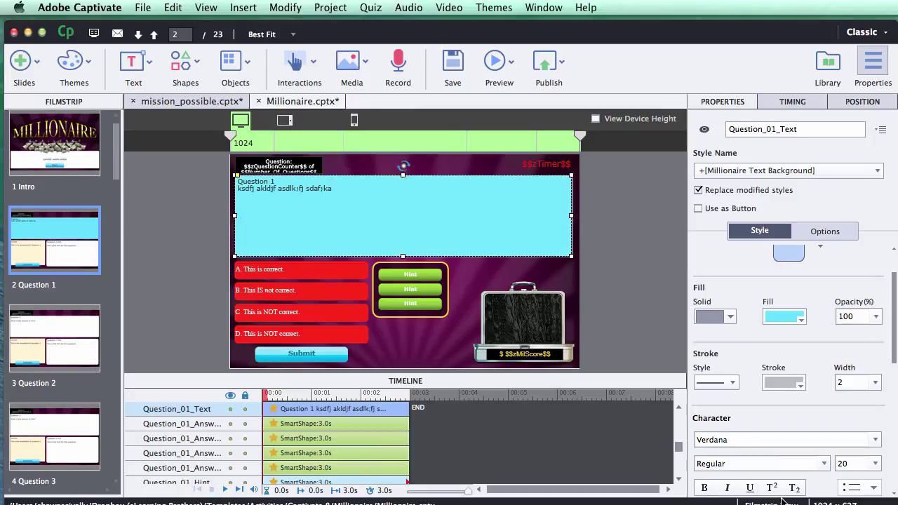
# Try a crimson stroke on the question text box, and replace it with light yellow
pyautogui.click(799, 383)
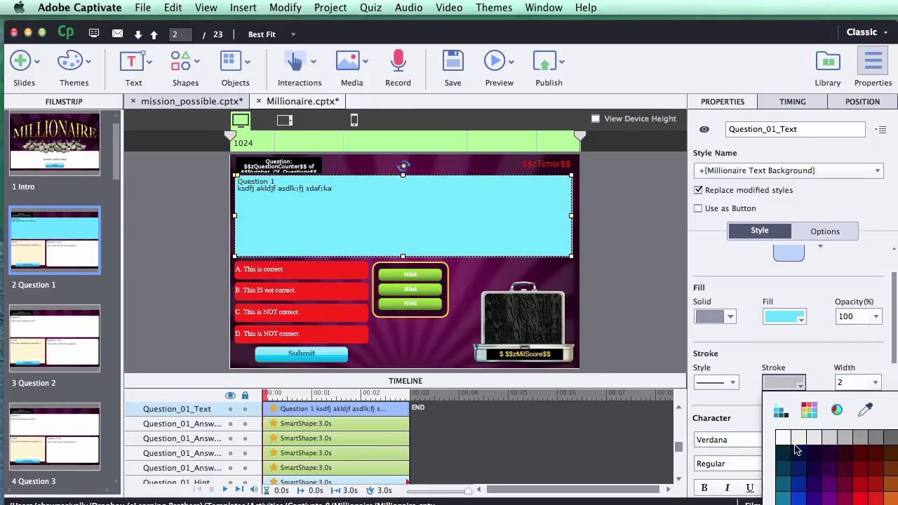
pyautogui.click(861, 483)
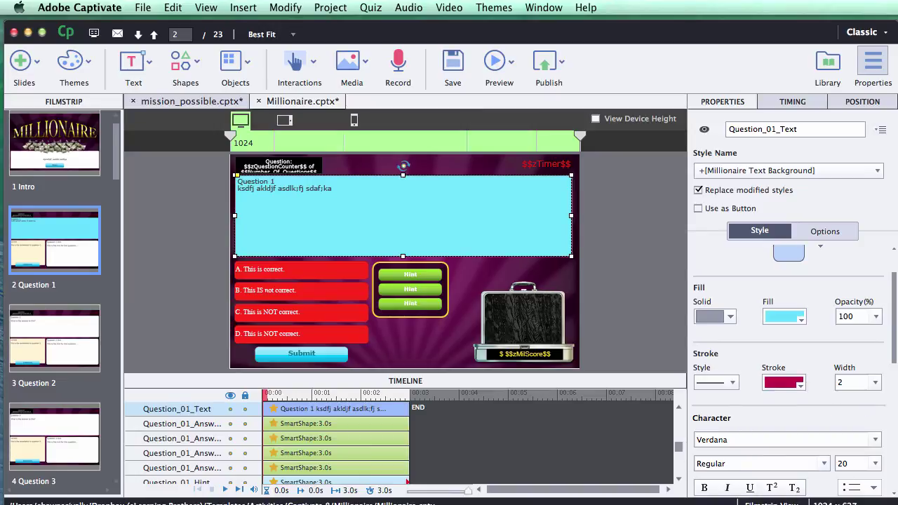
pyautogui.click(800, 383)
pyautogui.click(883, 498)
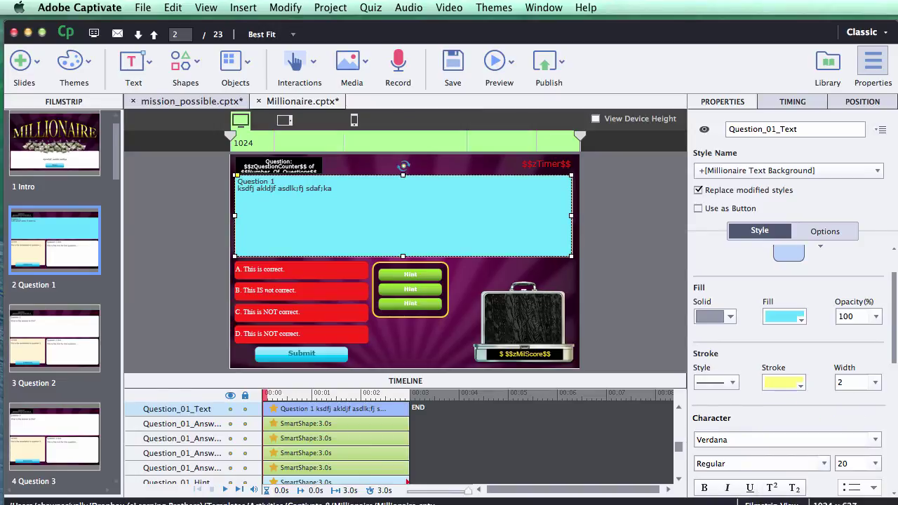
# Save the text box's changes to the existing Millionaire Text Background style and deselect the box
pyautogui.click(881, 129)
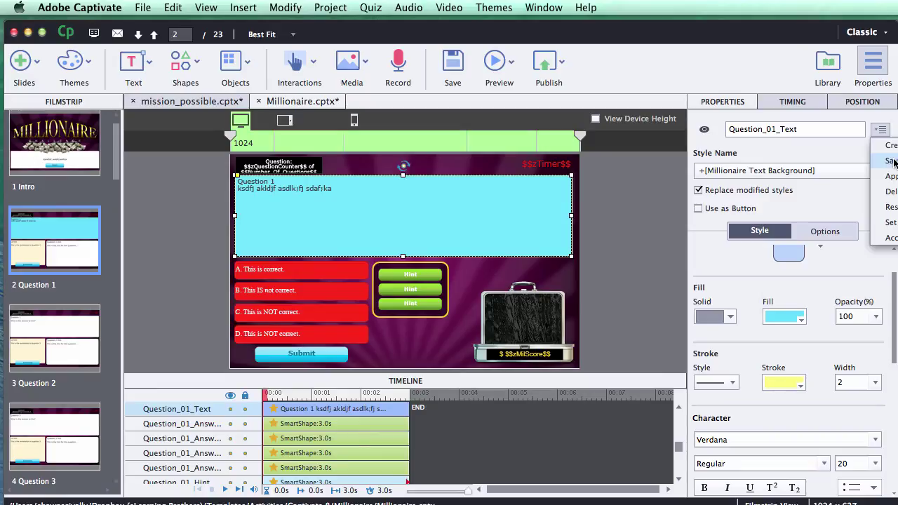
pyautogui.press('Escape')
pyautogui.click(642, 202)
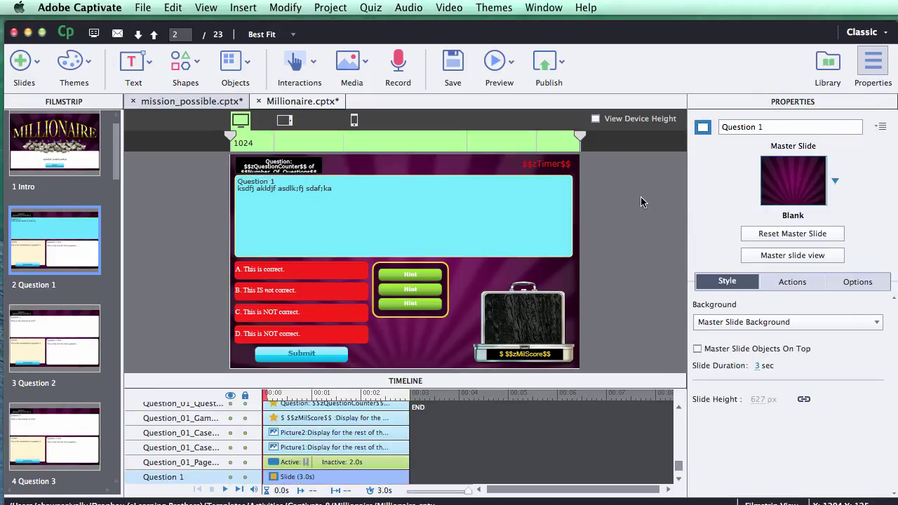